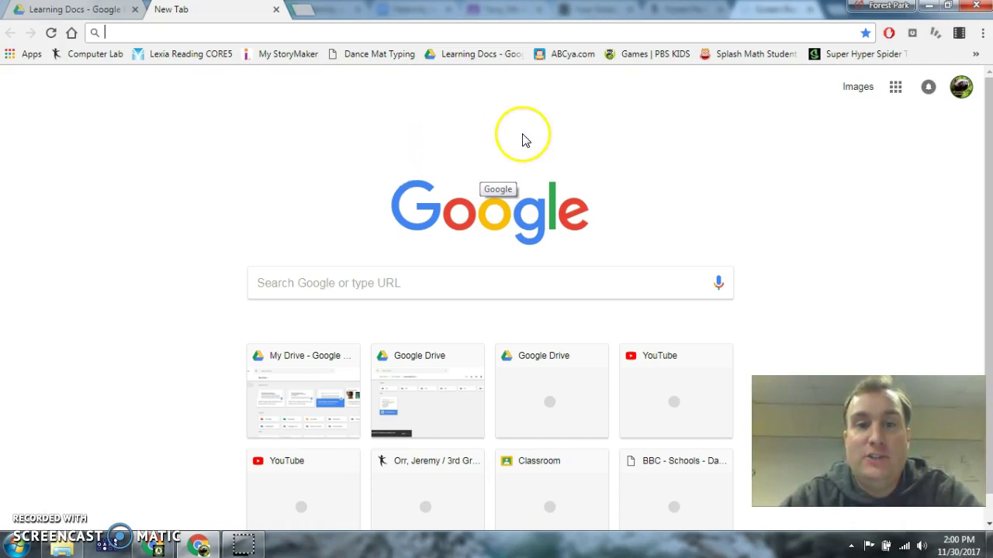
- Create a blank Google Docs document inside the 202 folder of Learning Docs
left_click(459, 56)
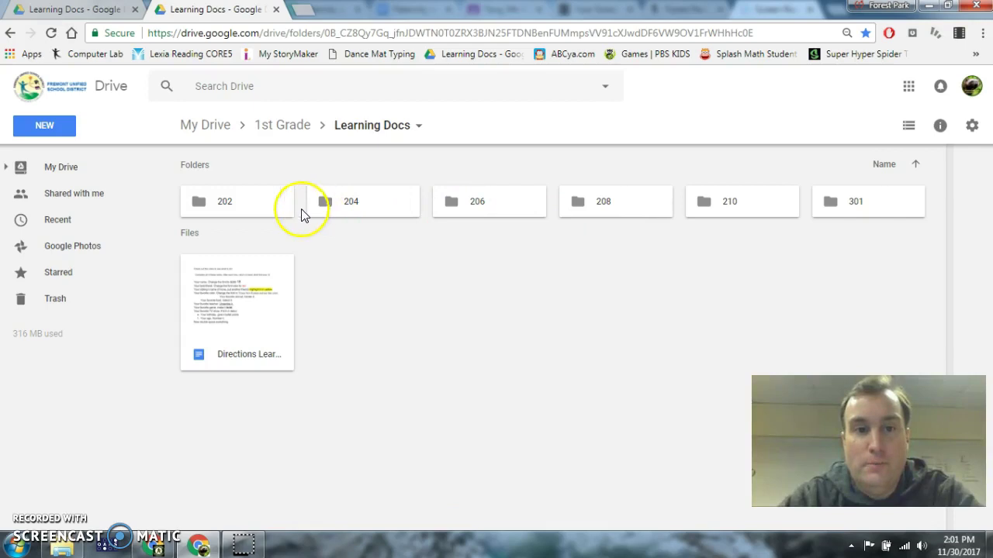
double_click(259, 207)
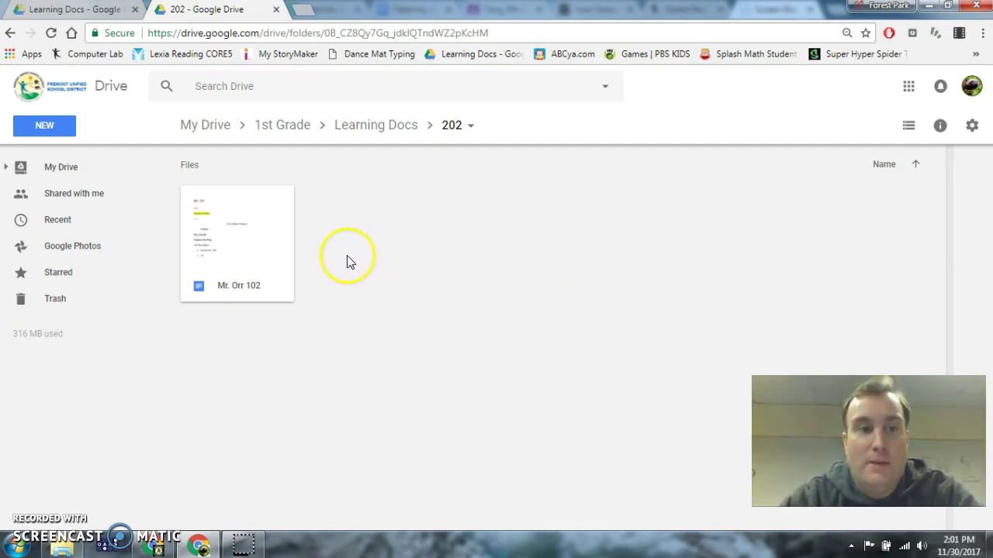
left_click(60, 133)
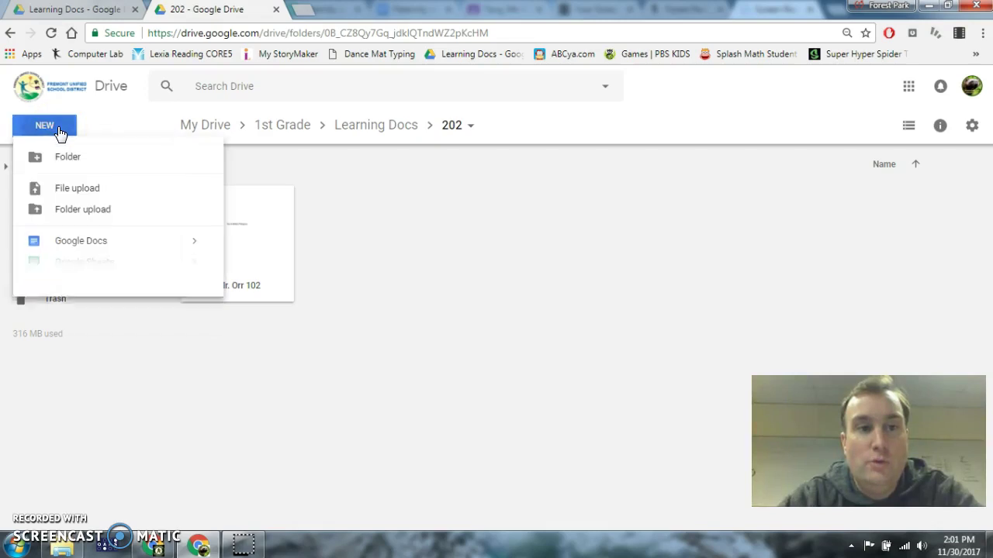
left_click(81, 242)
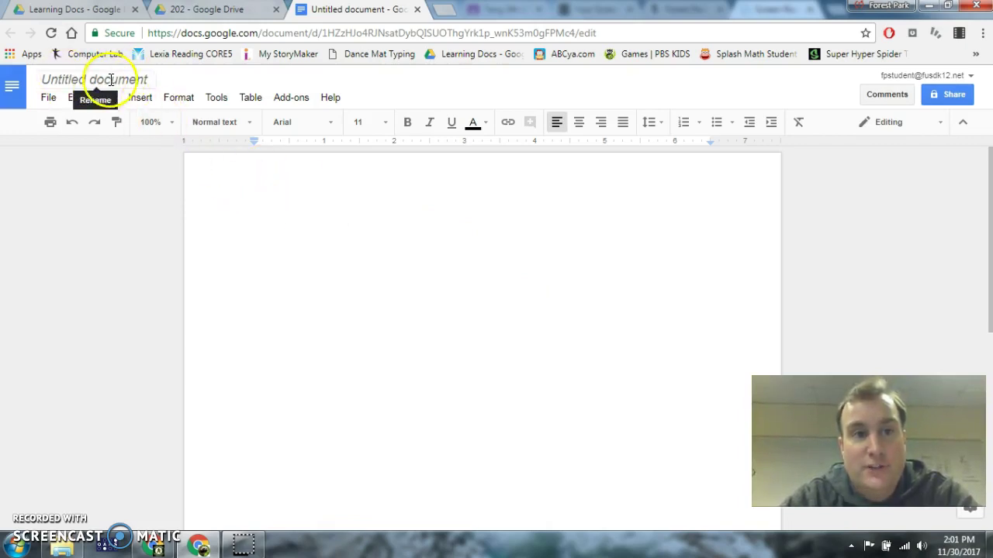
- Rename the untitled document with the teacher's name
left_click(150, 77)
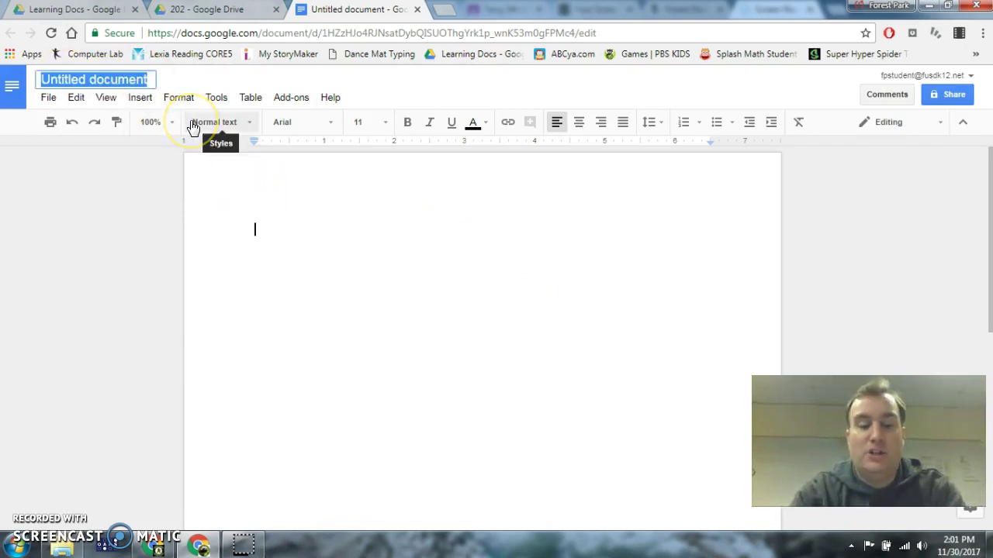
type("Mr.")
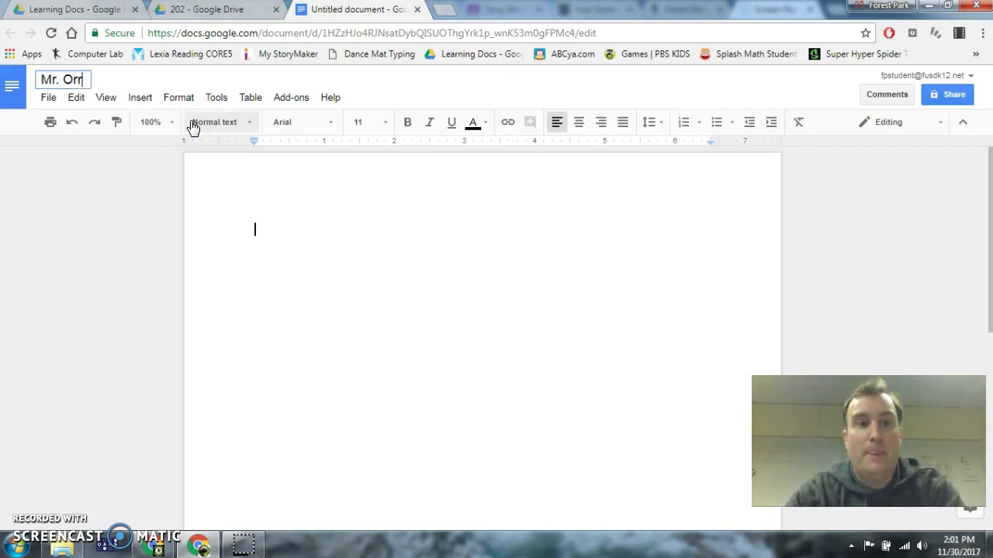
type(" Orr")
left_click(282, 281)
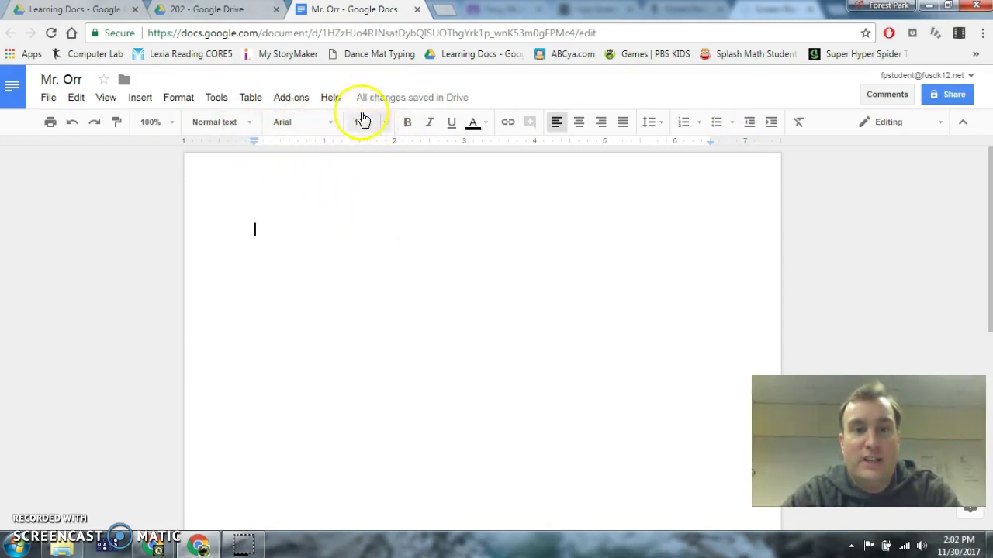
- Open the "Directions Learning to use docs" document from the Learning Docs folder to read the formatting tasks
left_click(389, 130)
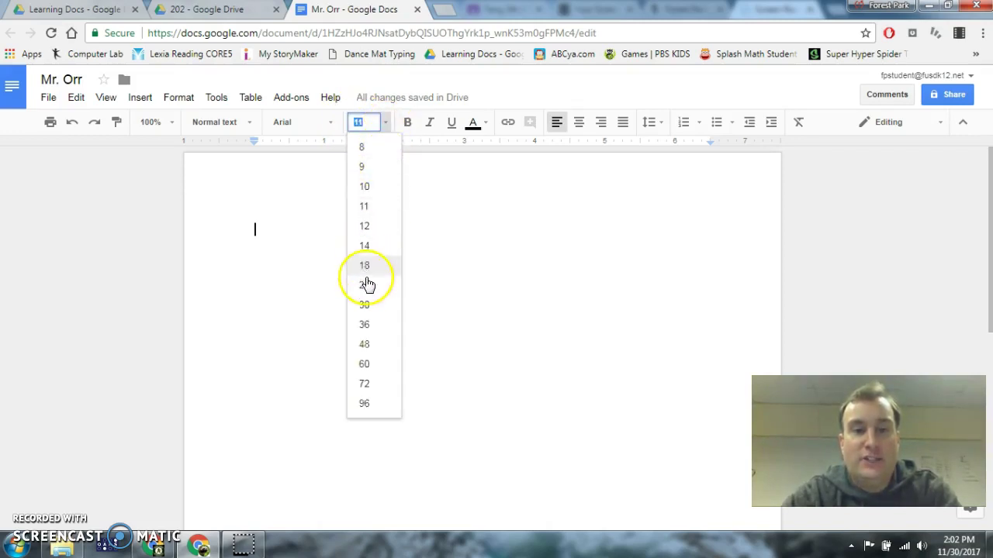
left_click(232, 10)
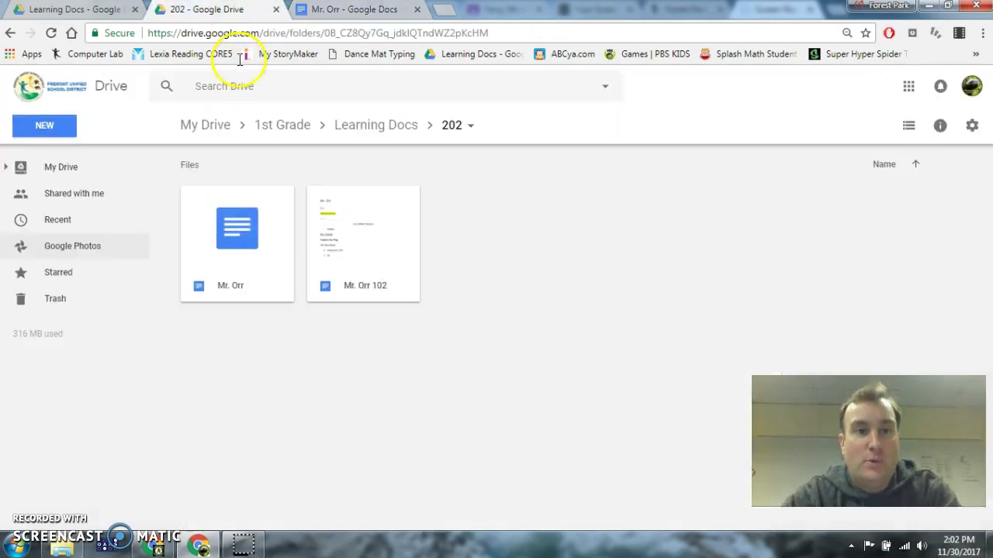
left_click(364, 133)
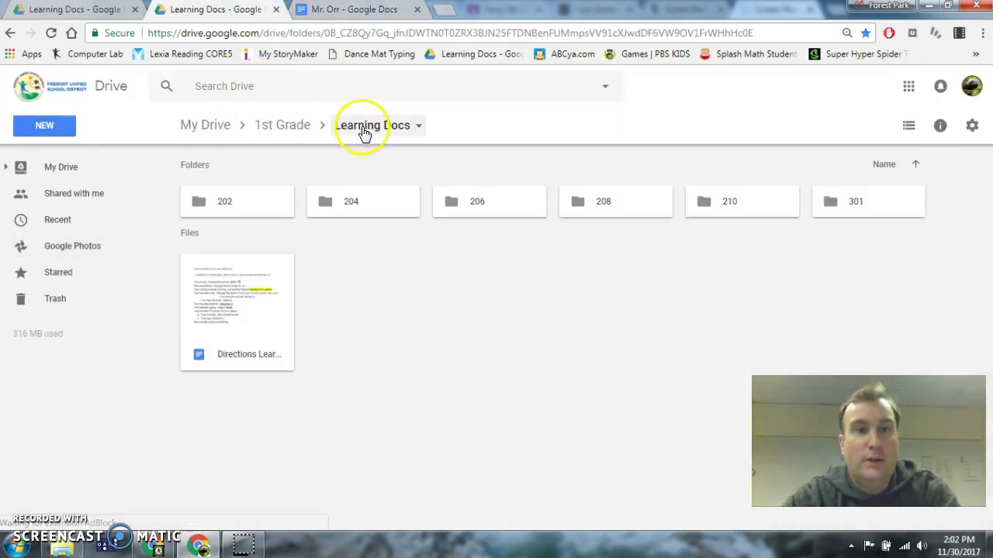
left_click(222, 326)
double_click(222, 326)
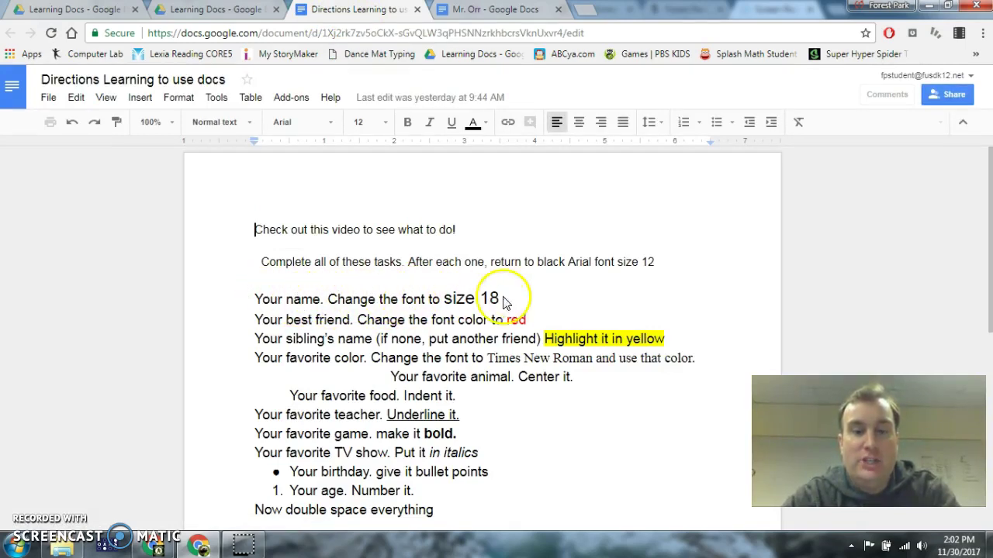
- Write the teacher's name at font size 18 in the new document, and set the line below to black Arial size 12
left_click(500, 10)
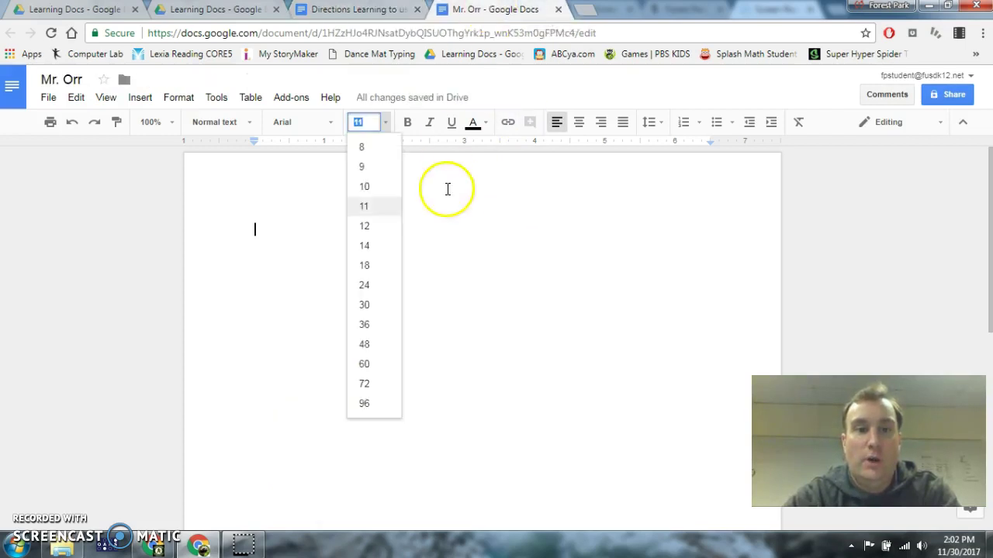
left_click(368, 266)
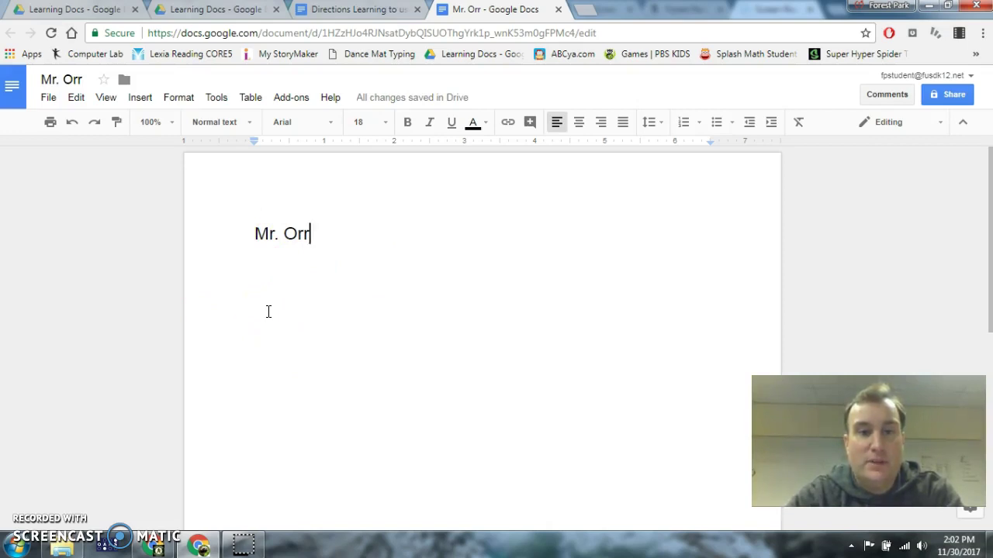
left_click(302, 124)
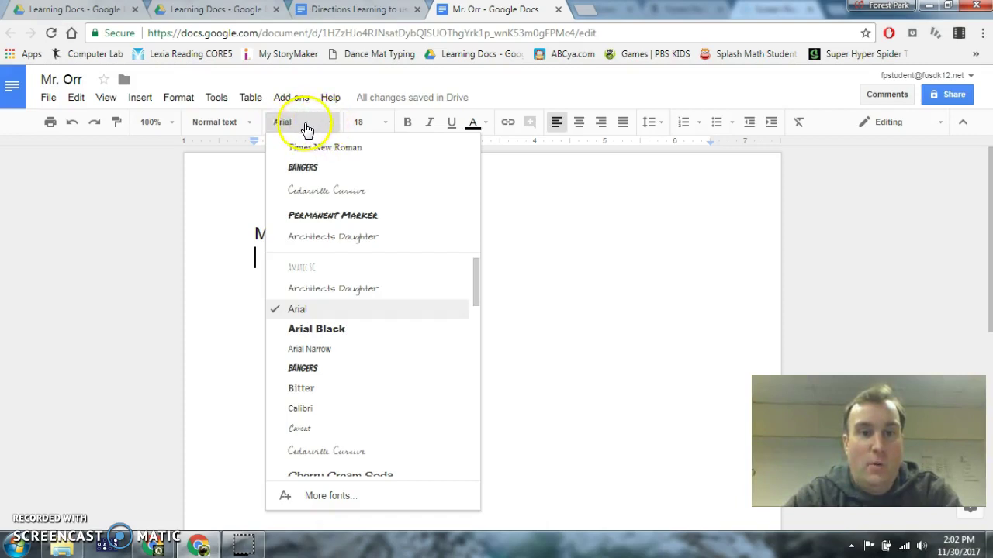
left_click(390, 122)
left_click(370, 226)
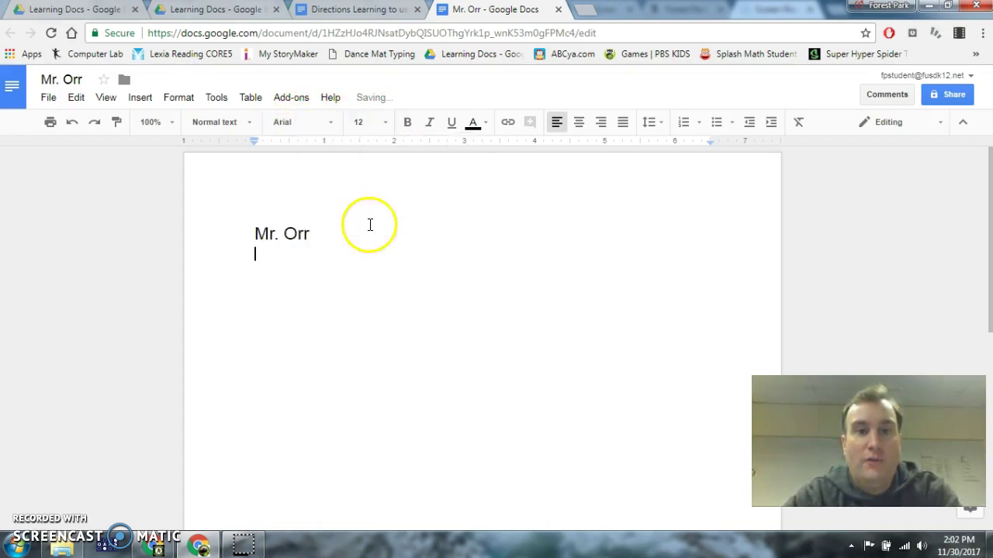
left_click(481, 128)
left_click(481, 180)
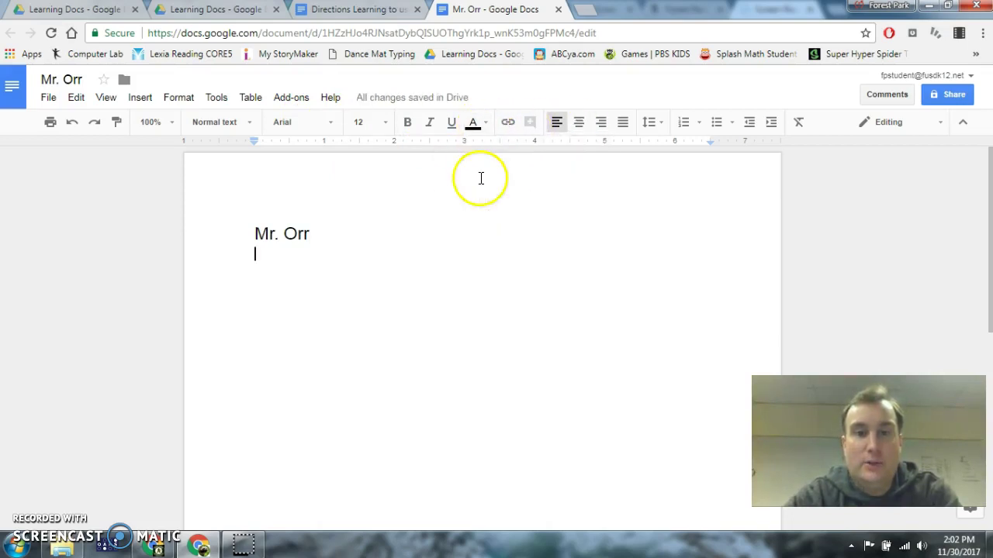
- Check the directions, write the best friend's first name in red on the second line, and return the line below to black text
left_click(357, 11)
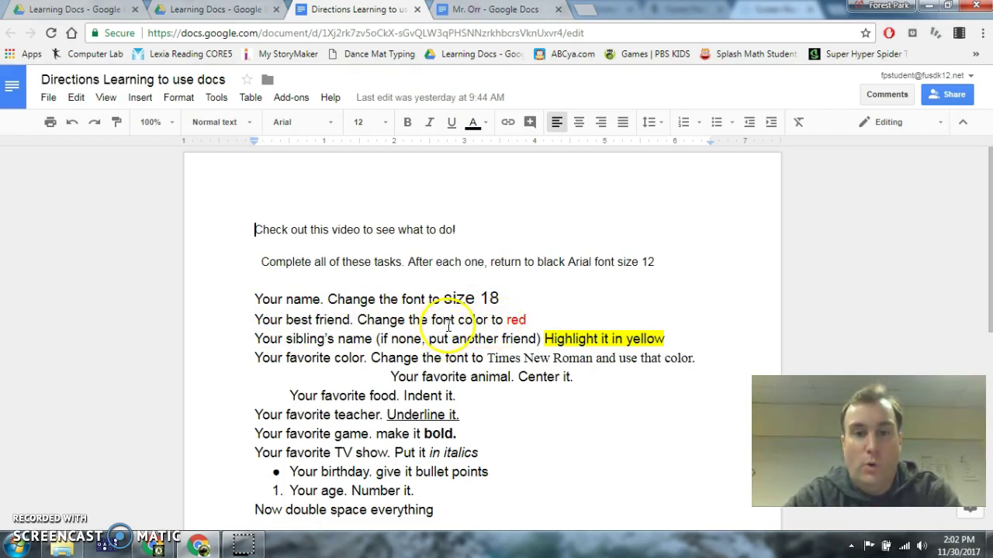
left_click(481, 10)
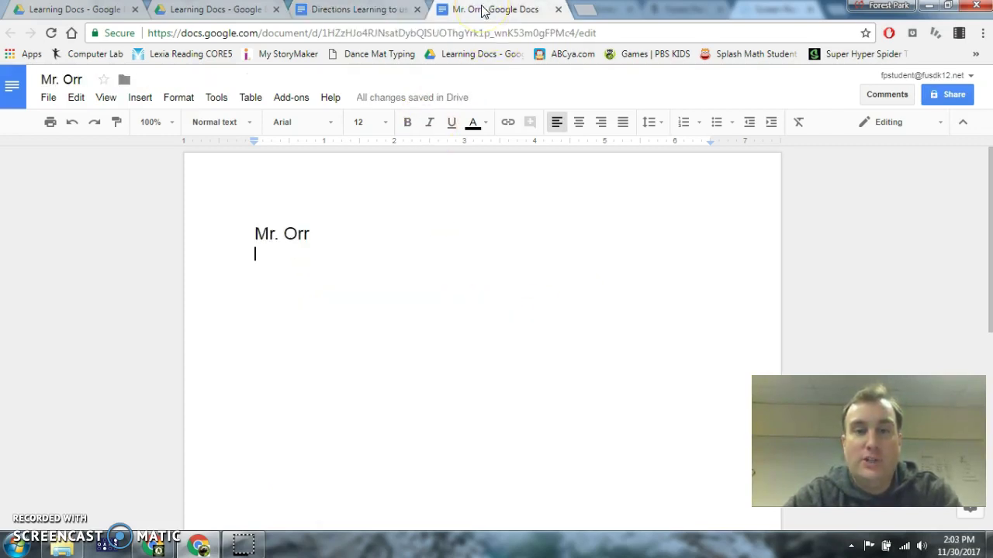
left_click(481, 127)
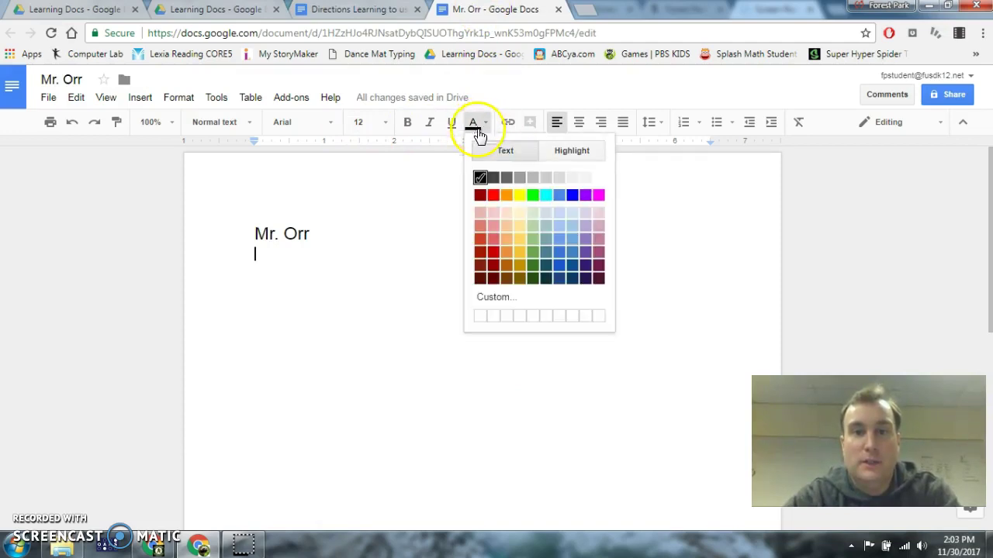
left_click(493, 196)
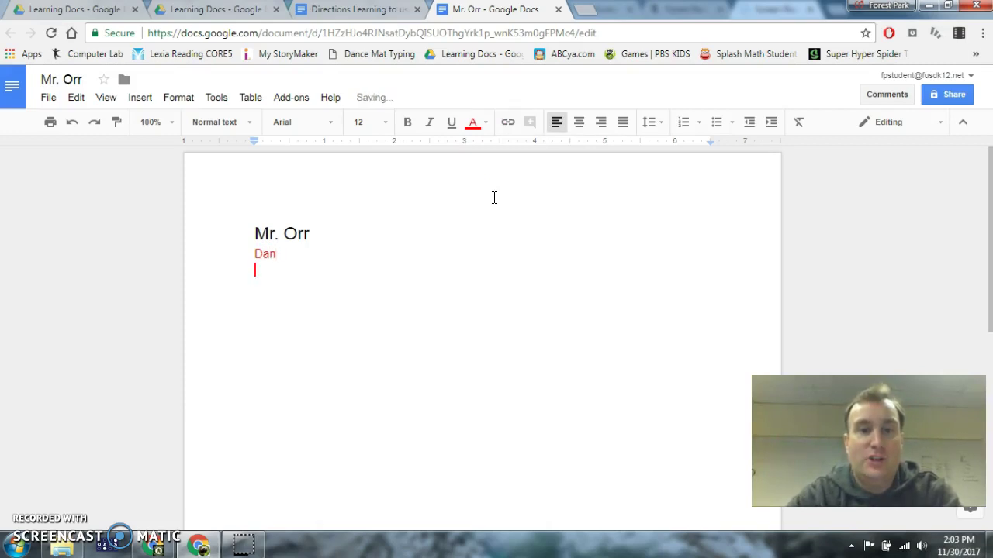
left_click(475, 124)
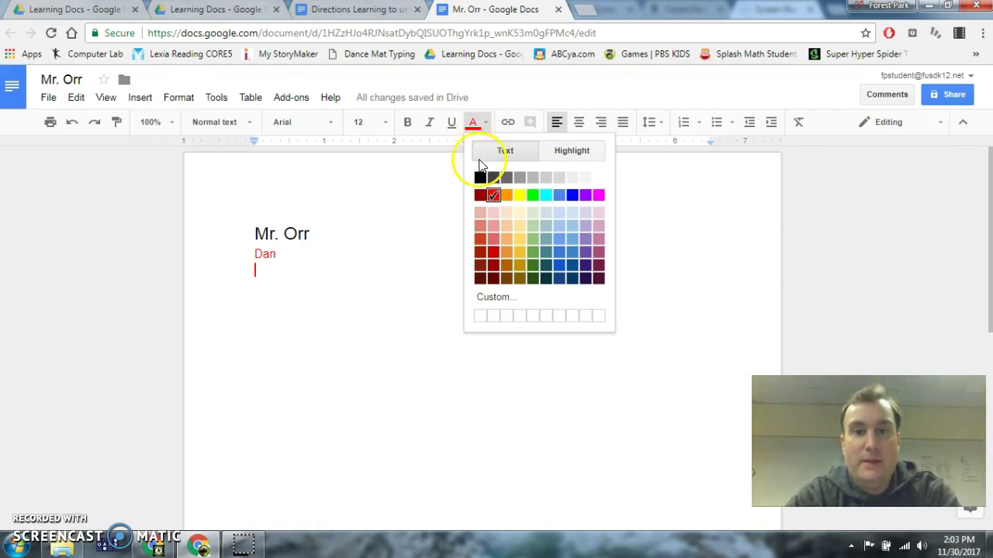
left_click(480, 179)
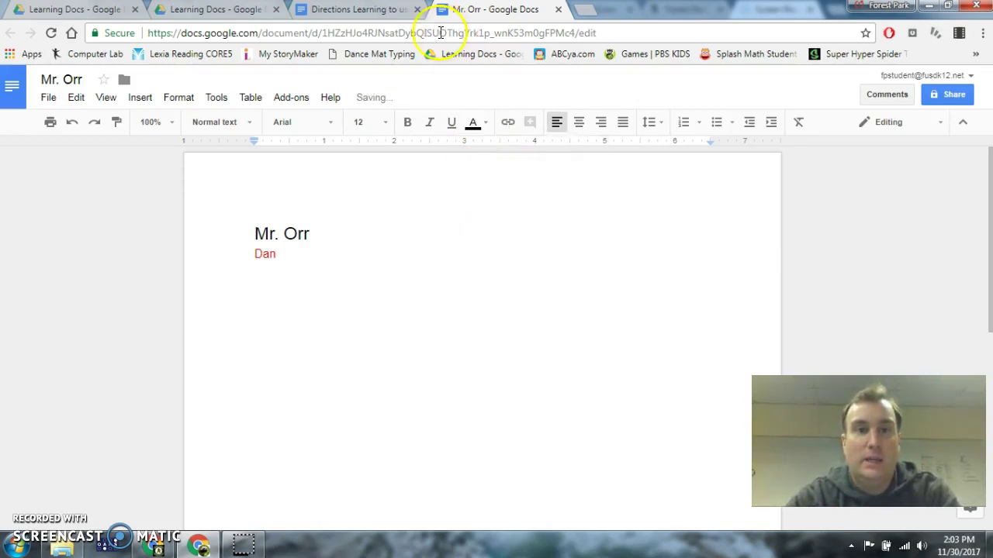
- Check the directions and write the siblings' names with a yellow highlight on the third line, followed by a new line
left_click(353, 10)
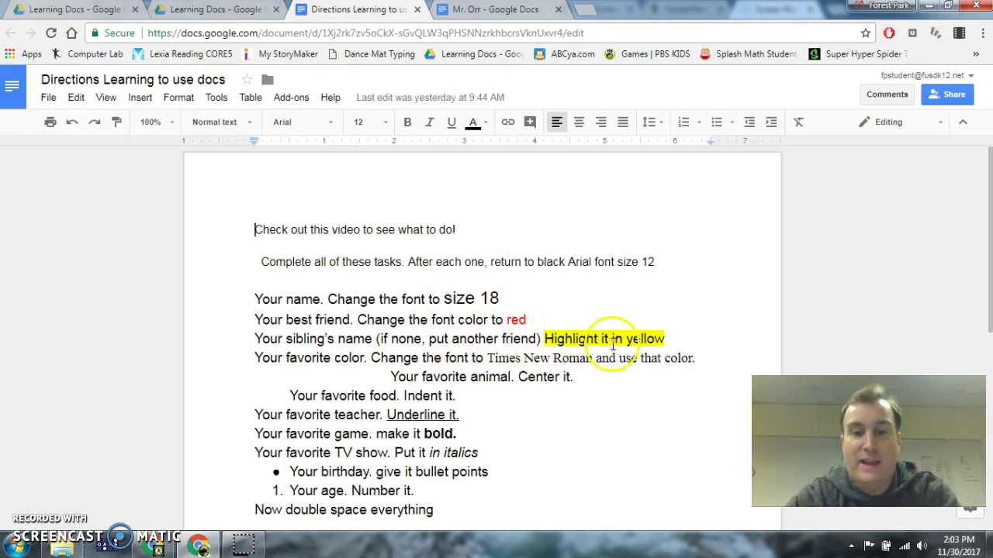
left_click(484, 9)
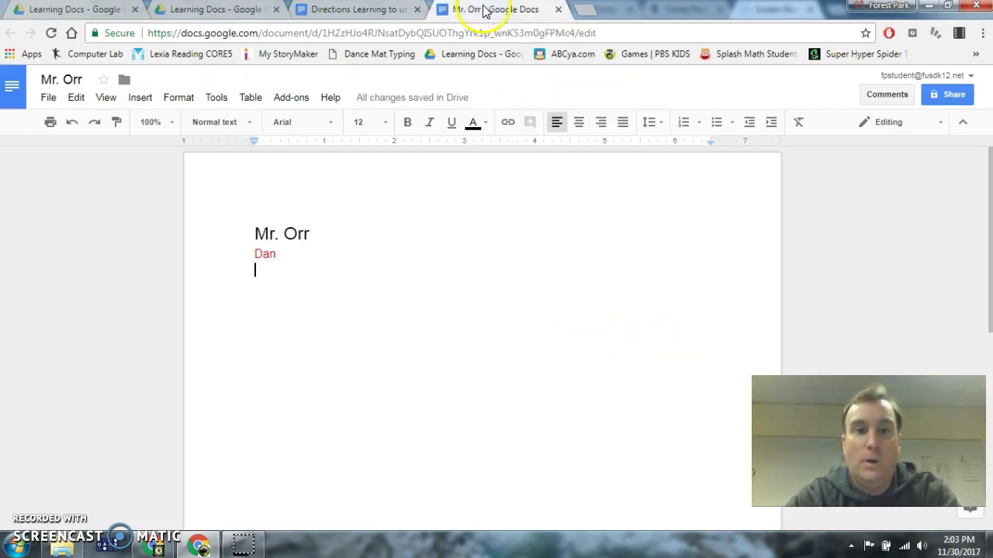
left_click(474, 125)
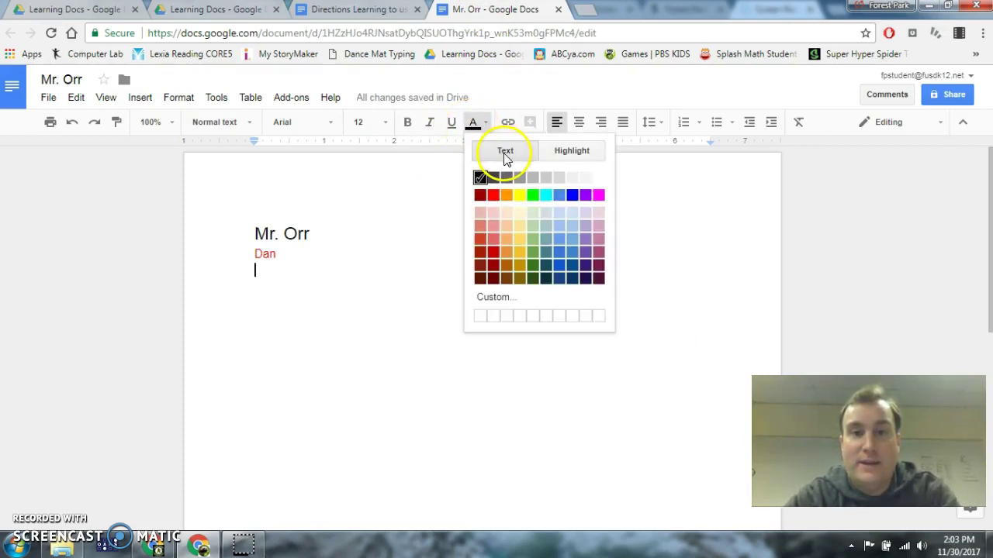
left_click(578, 152)
left_click(519, 210)
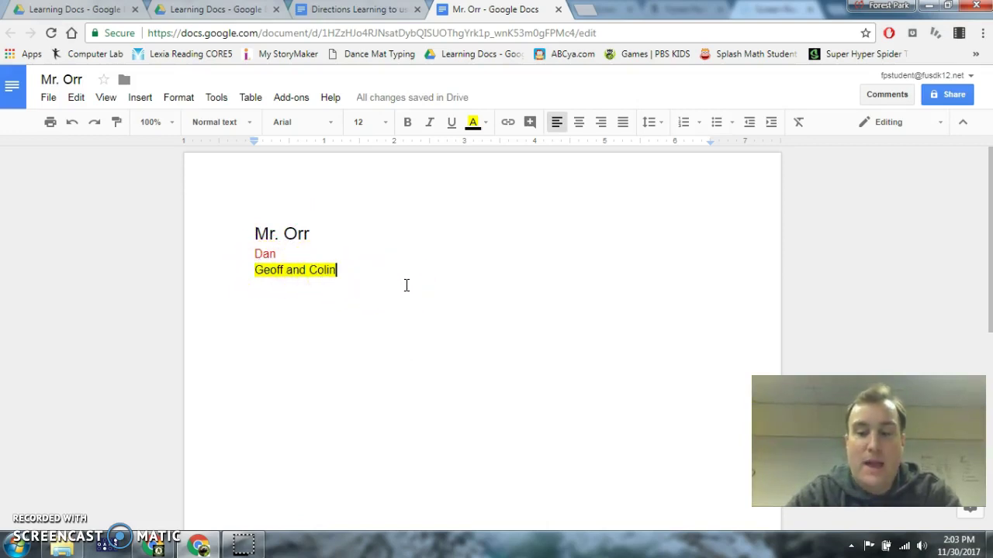
key("Return")
- Set the highlight colour of the empty fourth line to None
left_click(479, 122)
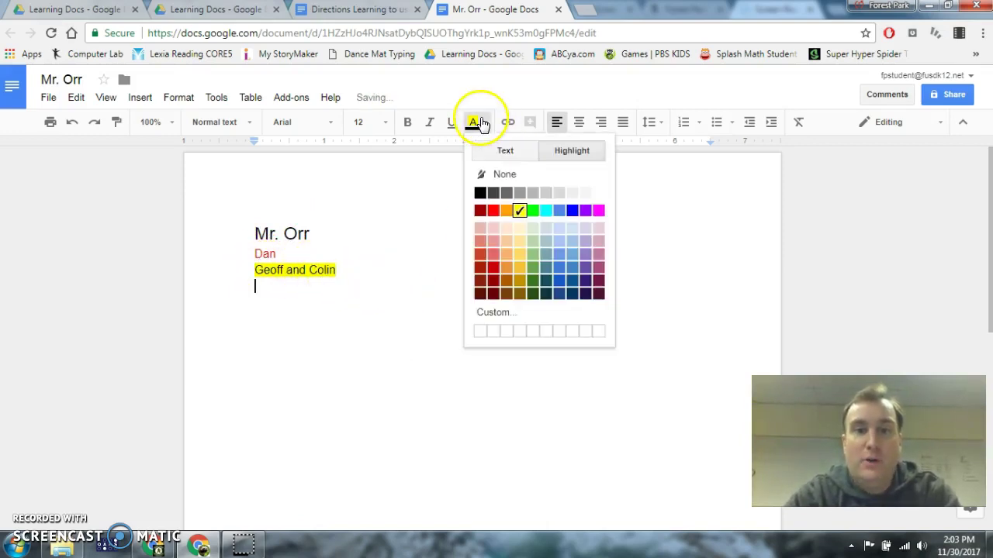
left_click(505, 150)
left_click(507, 174)
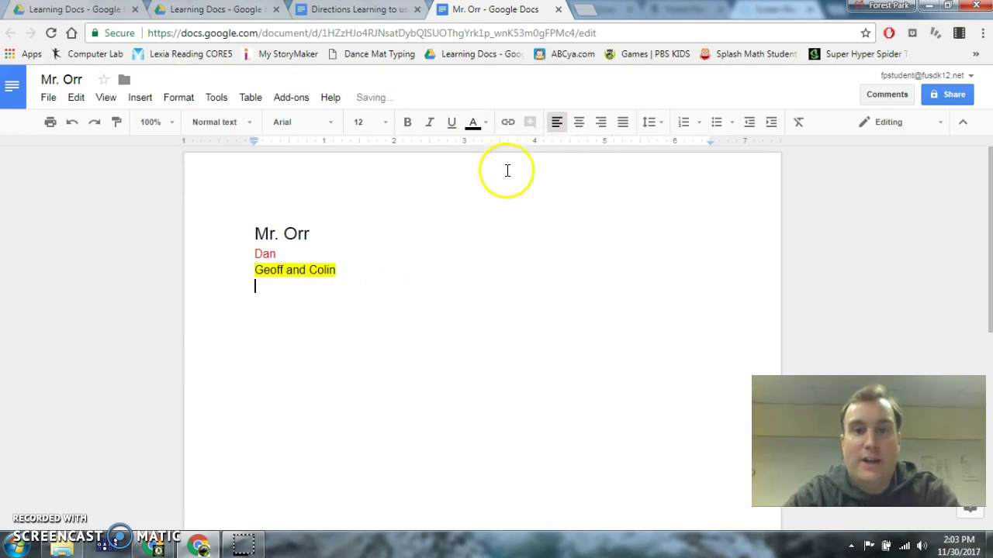
left_click(476, 124)
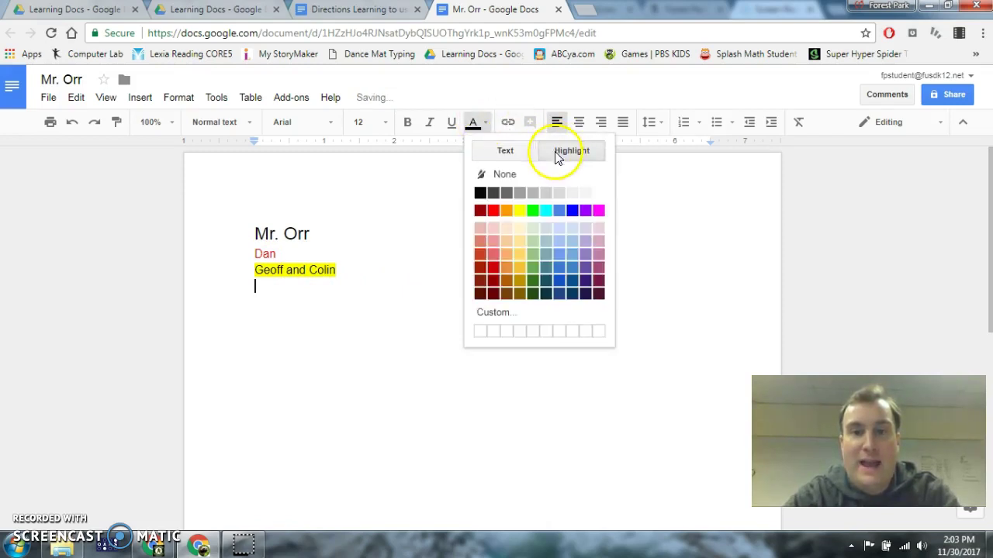
left_click(556, 153)
left_click(505, 174)
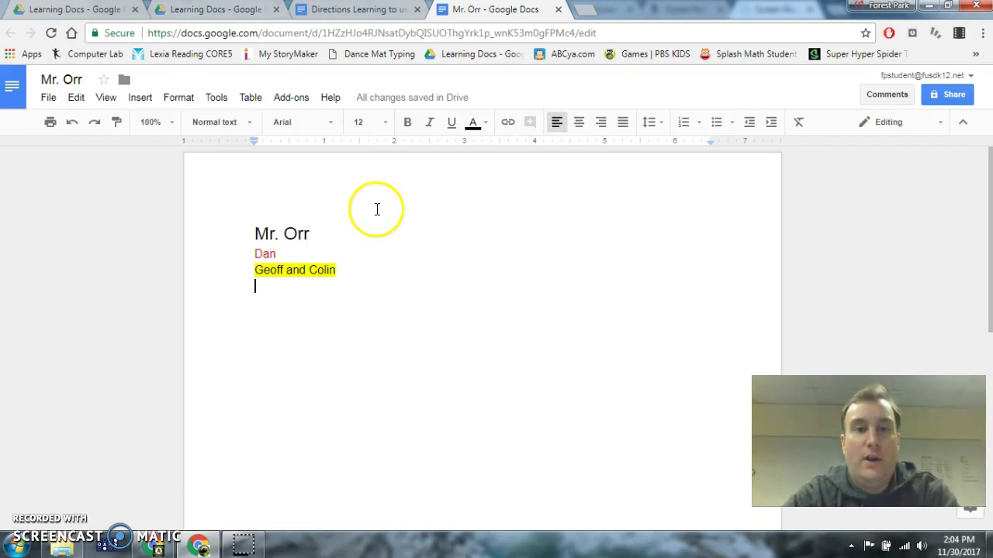
- Check the directions and write "Gray" in dark gray 2 Times New Roman on the fourth line, followed by a new line
left_click(347, 13)
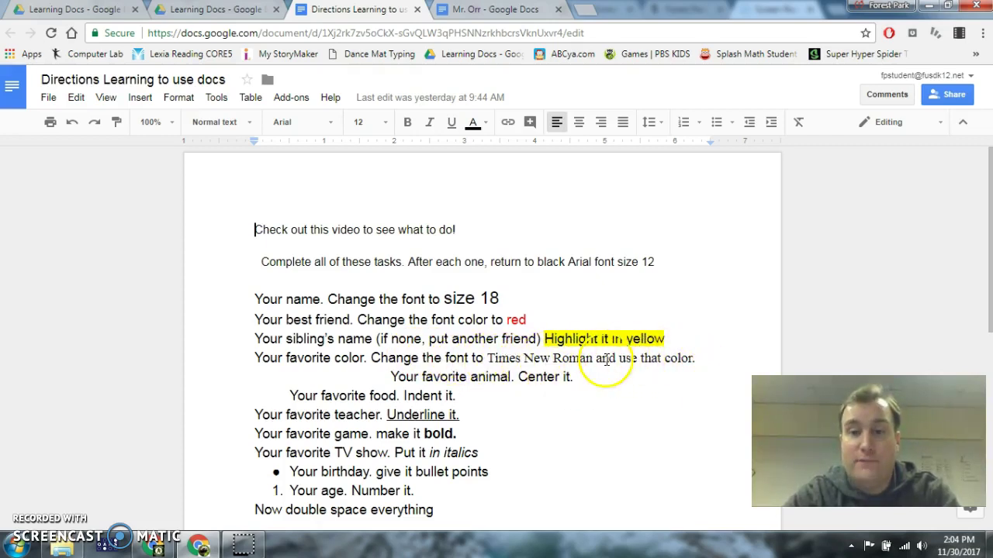
left_click(491, 11)
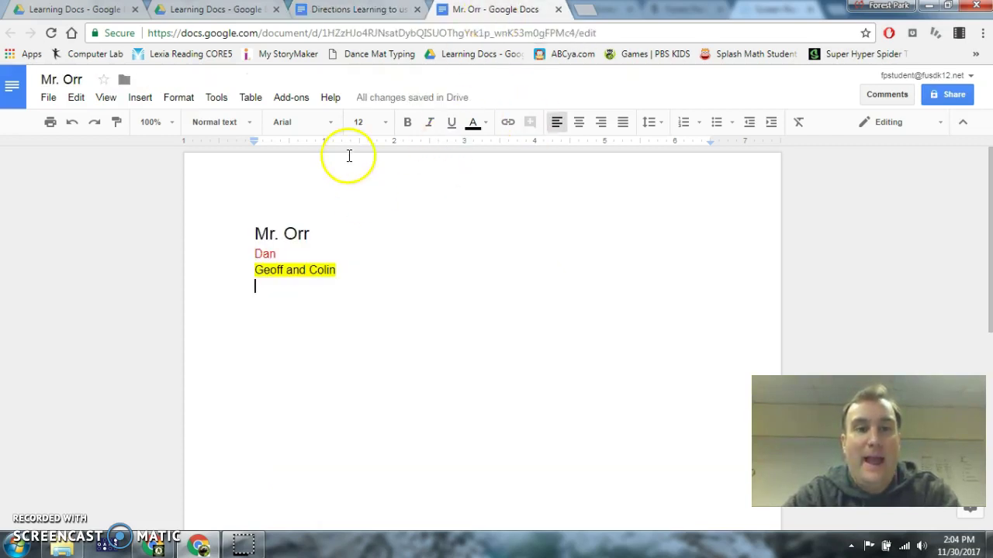
left_click(473, 126)
left_click(506, 153)
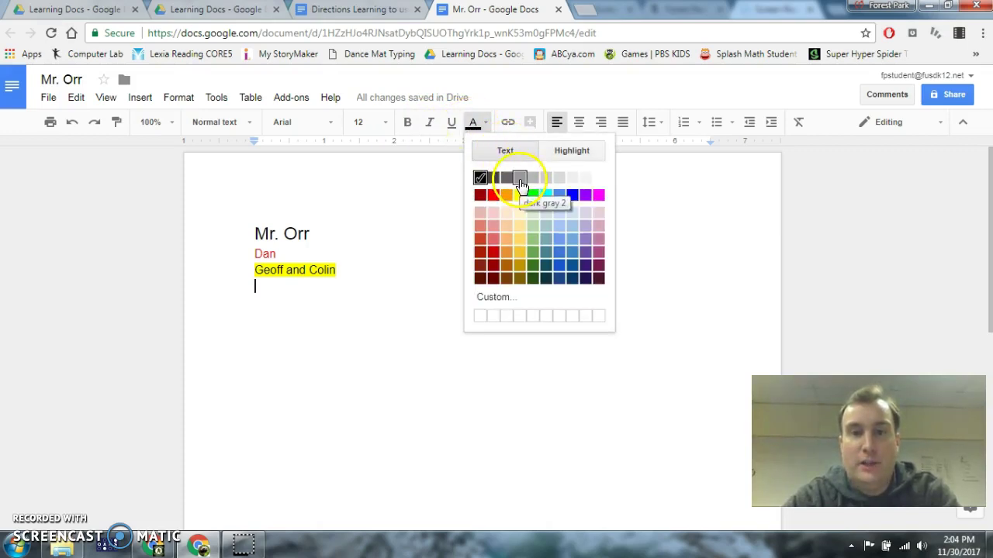
left_click(519, 177)
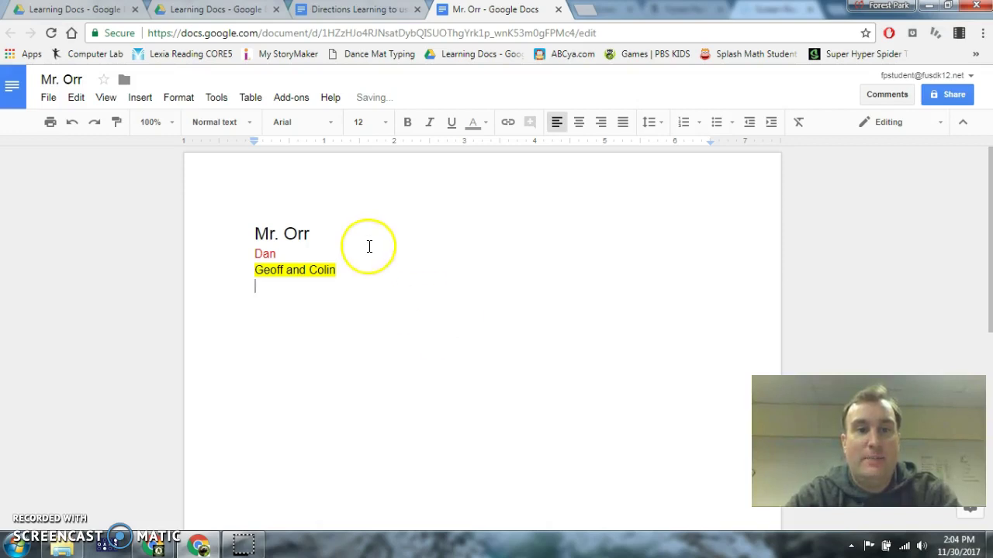
left_click(326, 127)
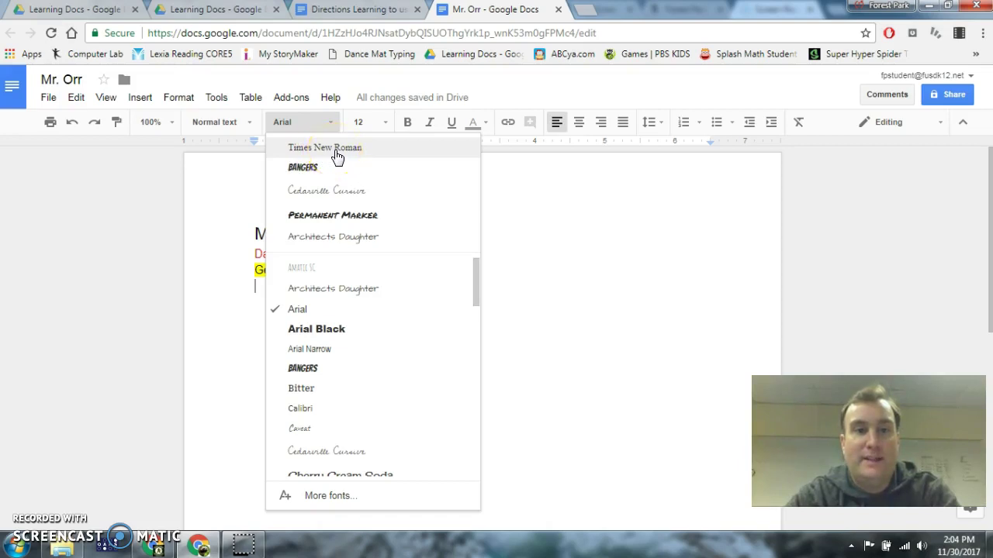
left_click(337, 152)
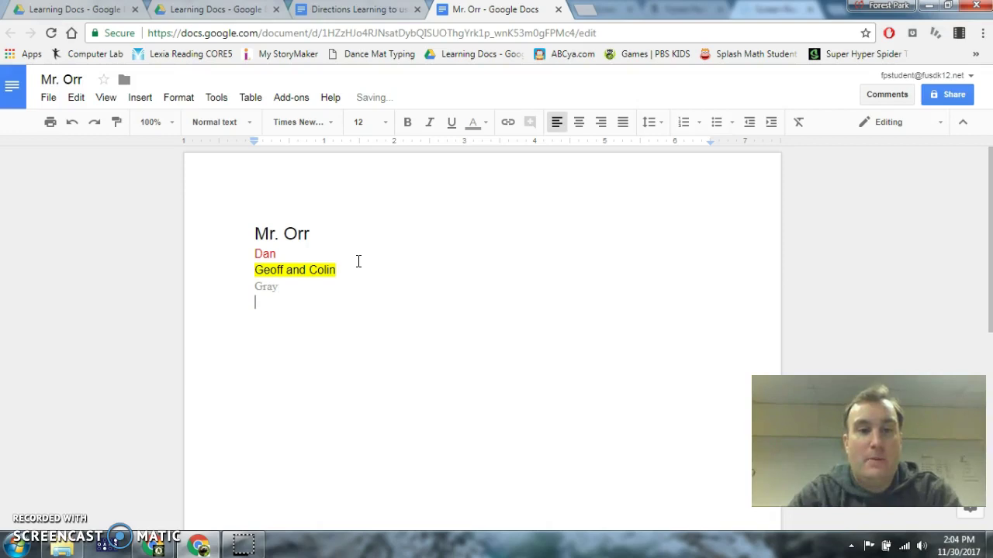
- Return the empty fifth line to the Arial font and black text colour
left_click(331, 122)
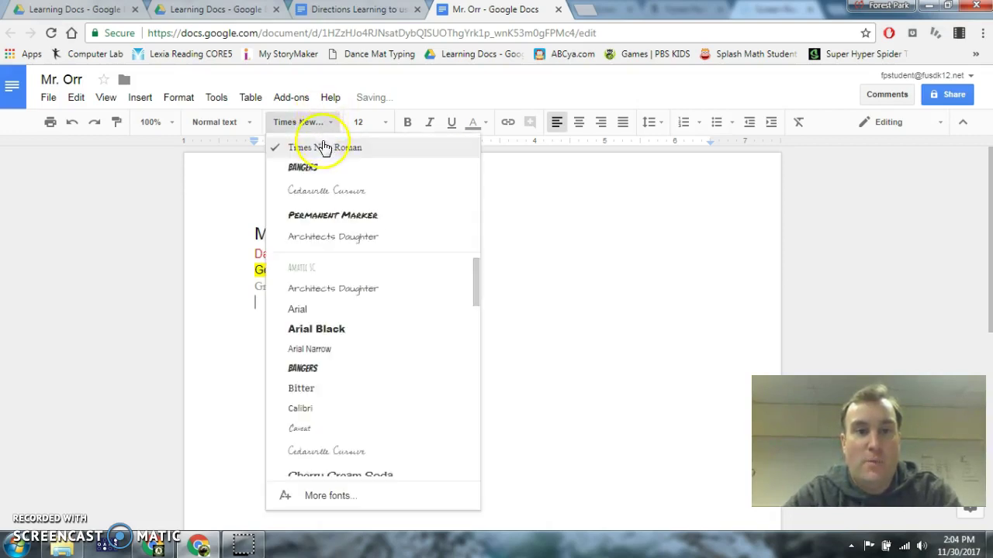
left_click(298, 309)
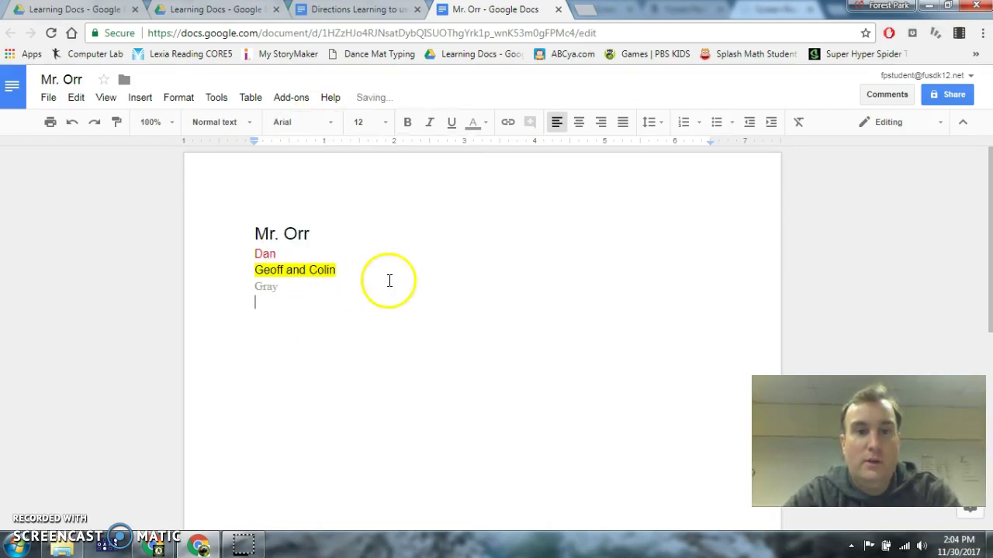
left_click(472, 124)
left_click(479, 177)
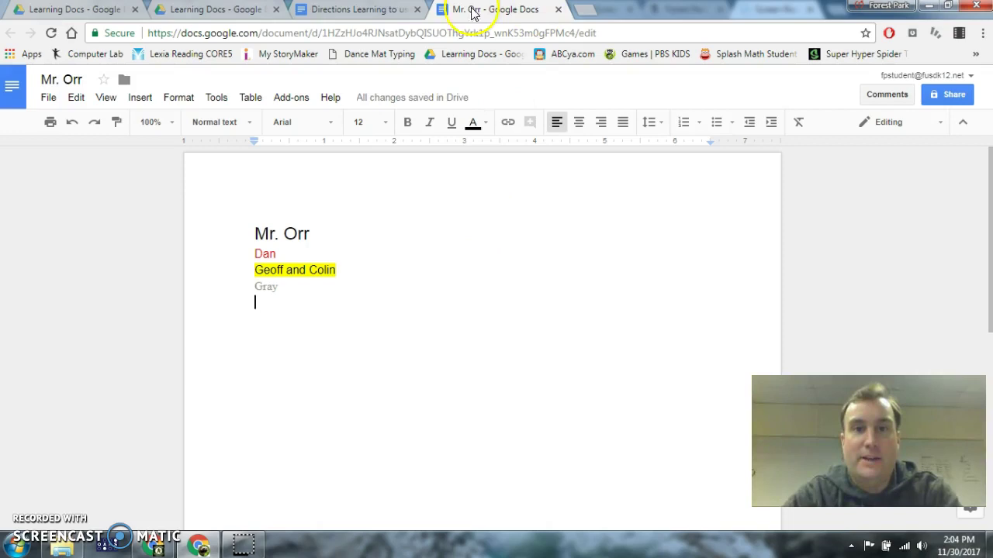
- Check the directions for the favourite animal and centre the empty fifth line
left_click(367, 15)
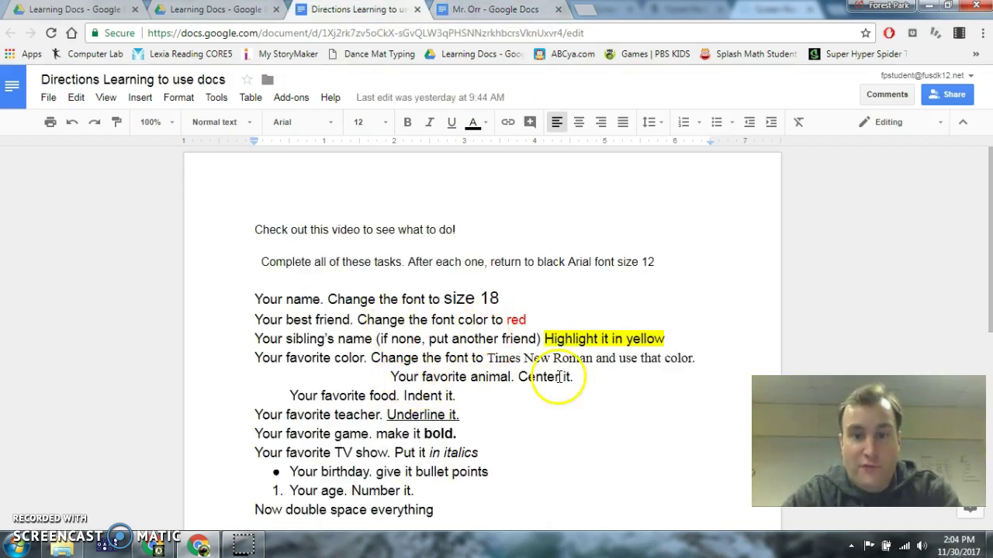
left_click(482, 15)
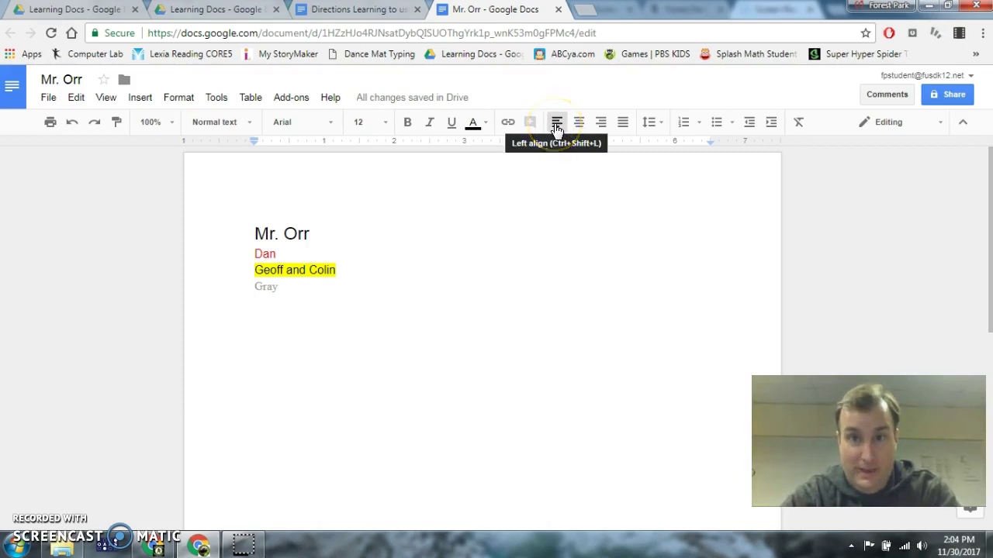
left_click(579, 124)
left_click(602, 126)
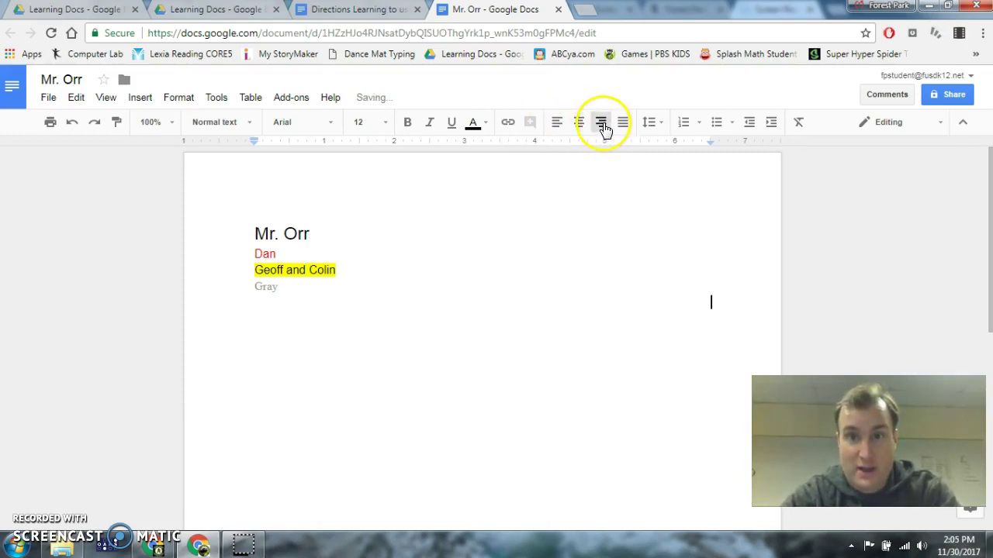
left_click(577, 127)
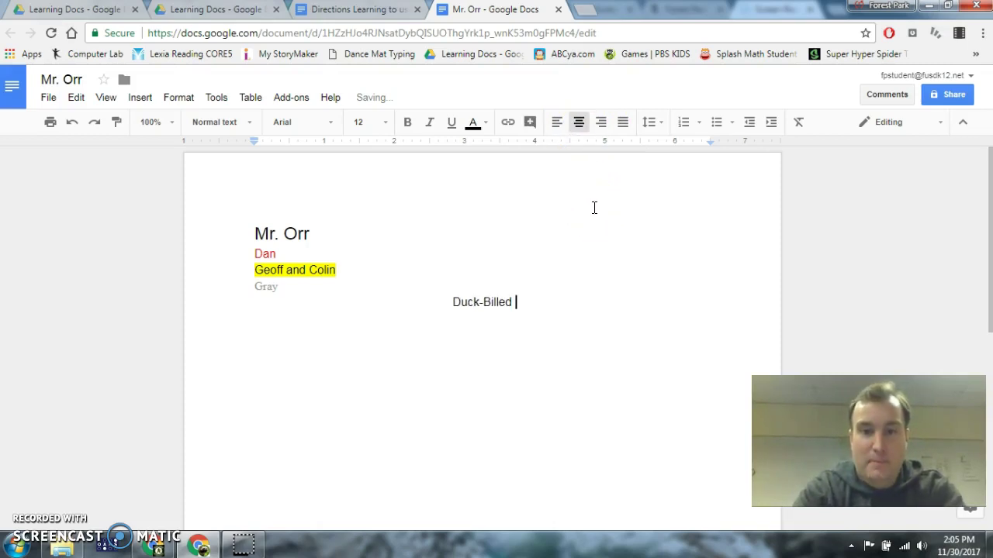
- Write "Duck-Billed Platypus" on the centred line and left-align the new line below it
type("Duck-Billed Pla")
key("BackSpace")
type("lay")
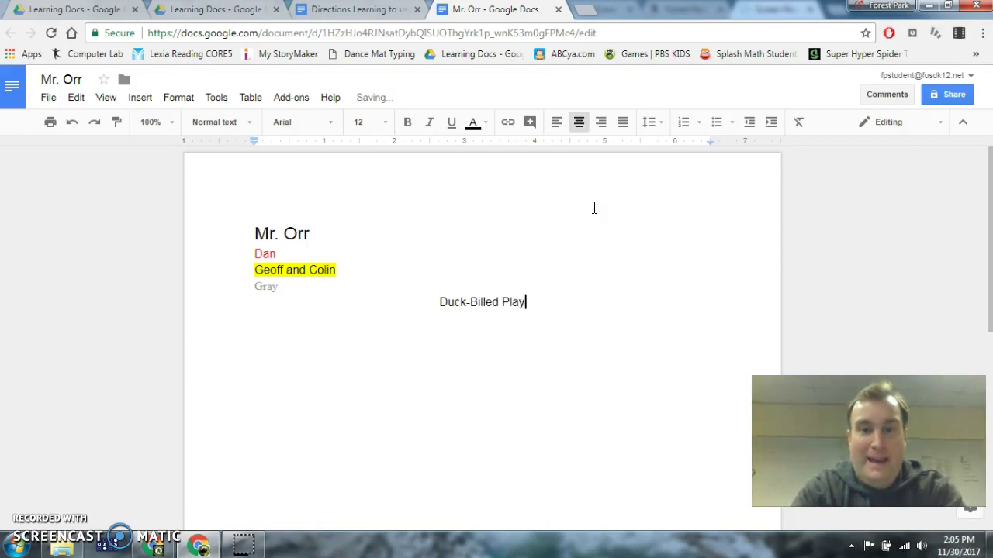
type("pu")
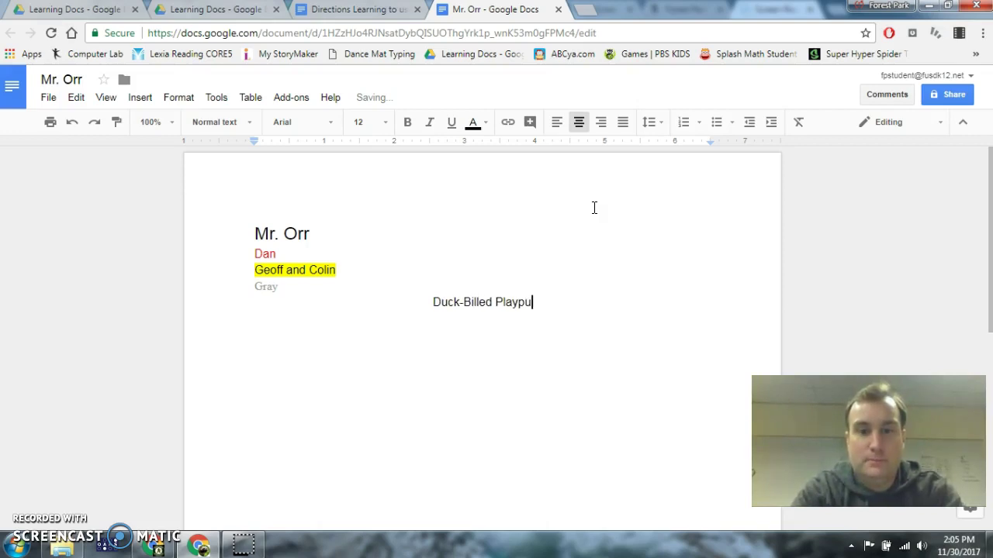
key("BackSpace")
key("BackSpace")
key("BackSpace")
type("typ")
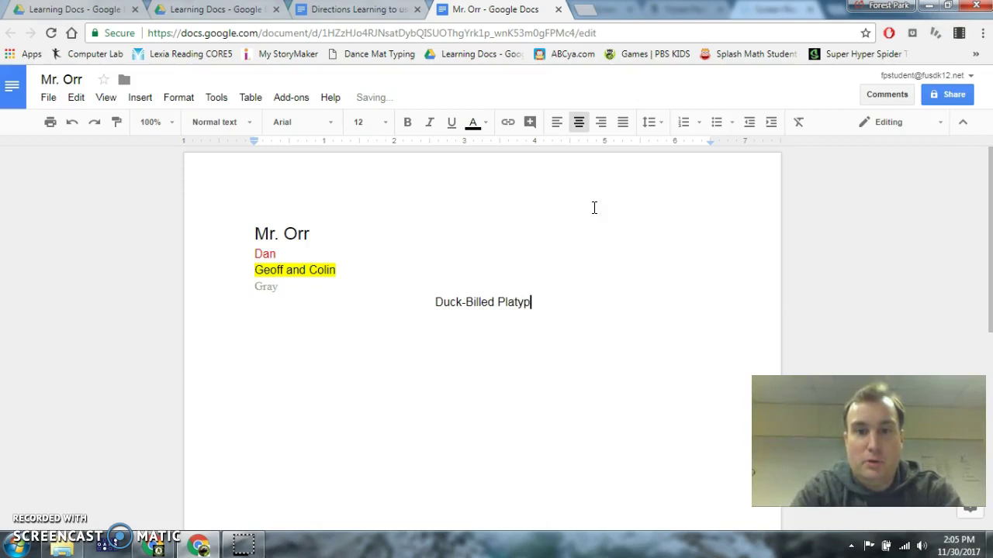
type("us")
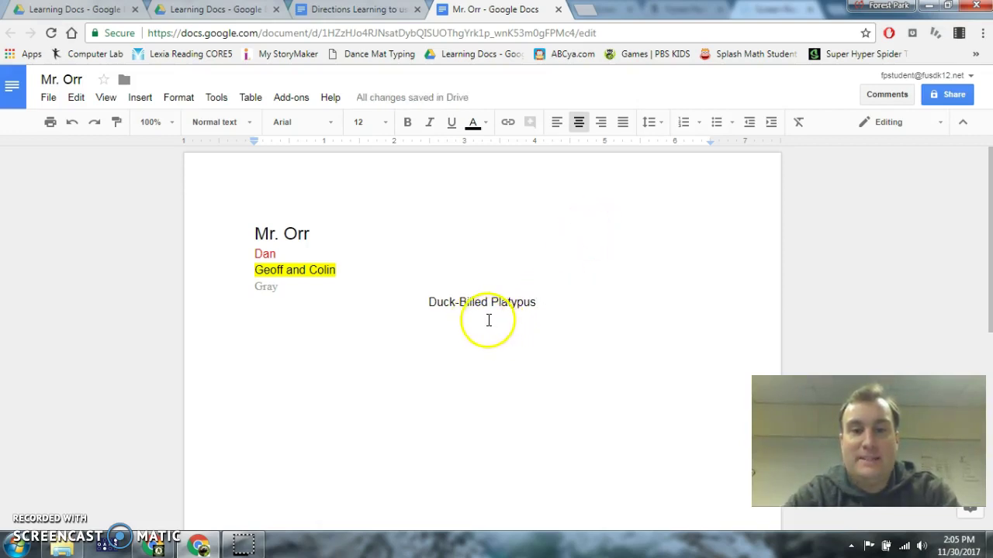
left_click(557, 124)
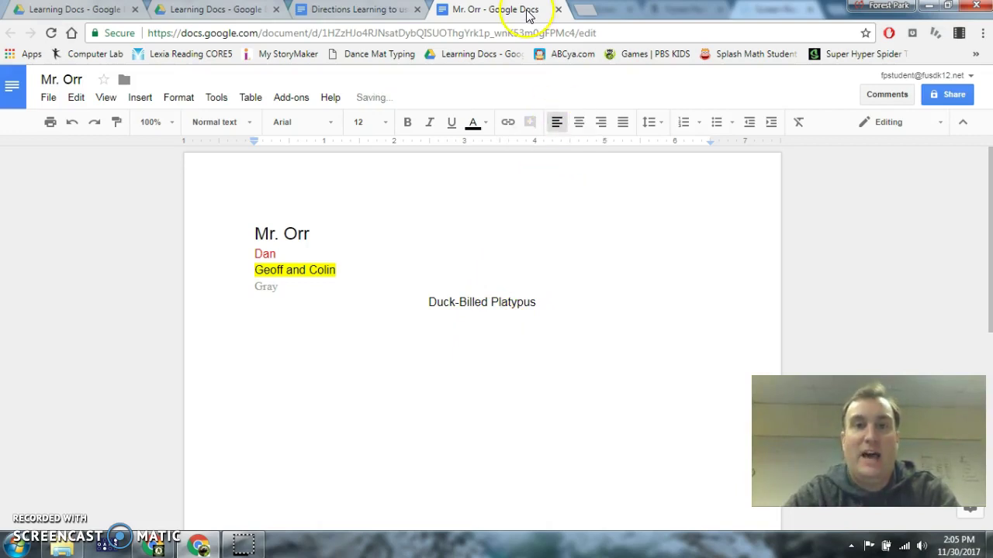
- Check the directions and write "Carne Asada Super Burrito" indented on the sixth line, followed by an unindented new line
left_click(353, 11)
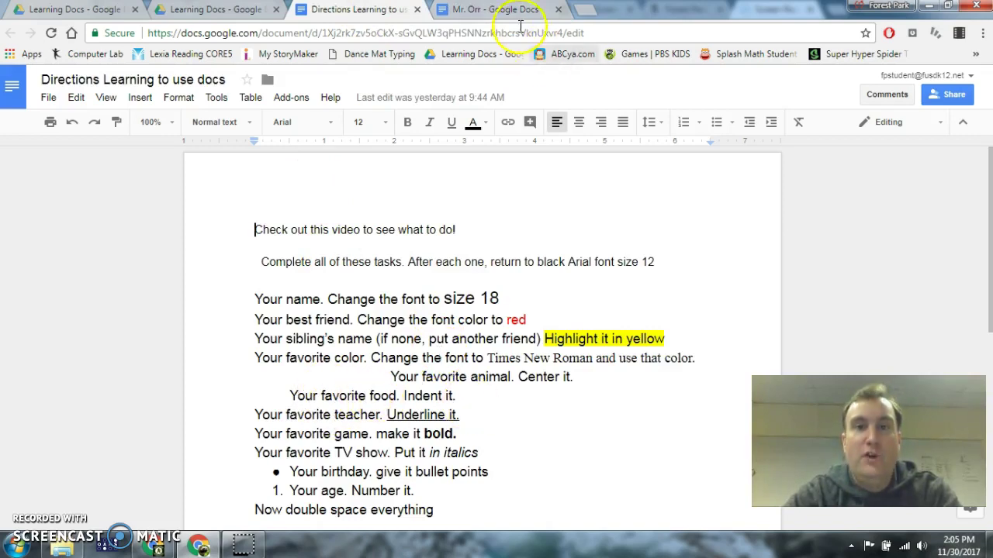
left_click(490, 9)
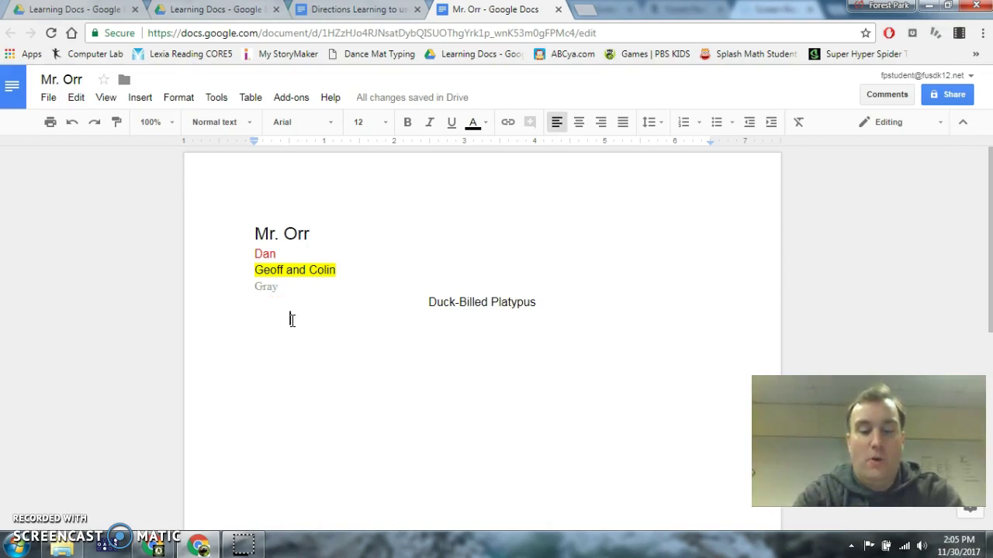
type("Carne Asada Super Burrito")
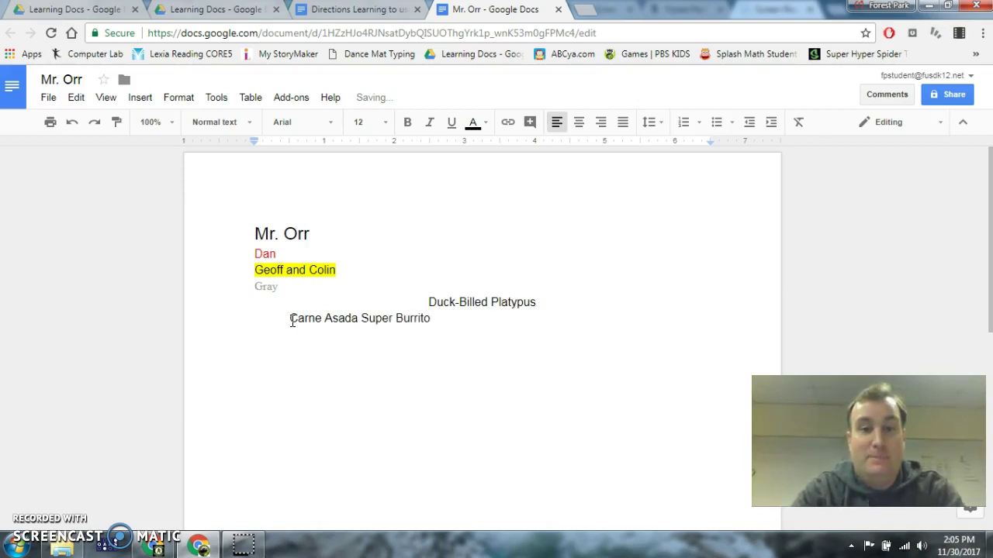
key("Return")
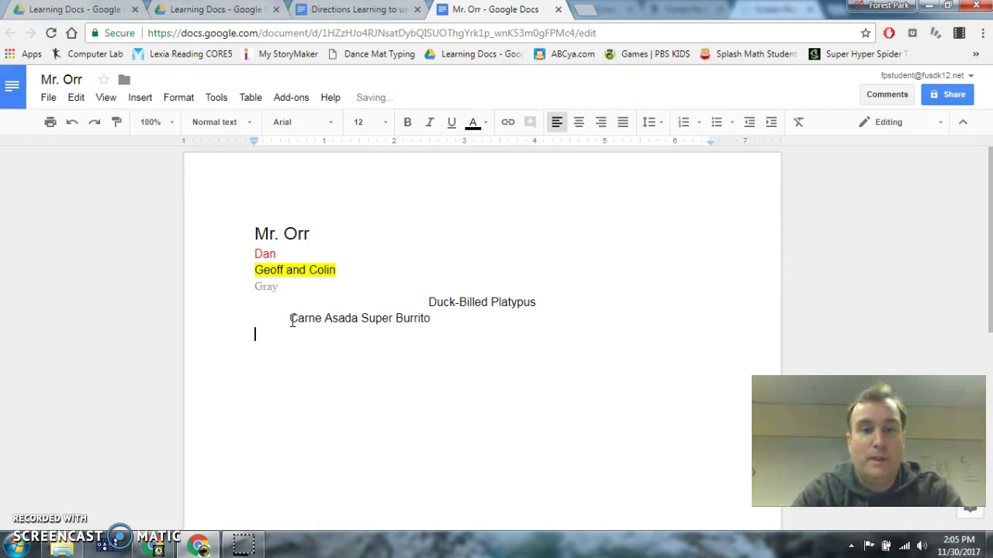
- Check the directions, write the favourite teacher's name underlined on the seventh line, and turn underlining off
left_click(369, 14)
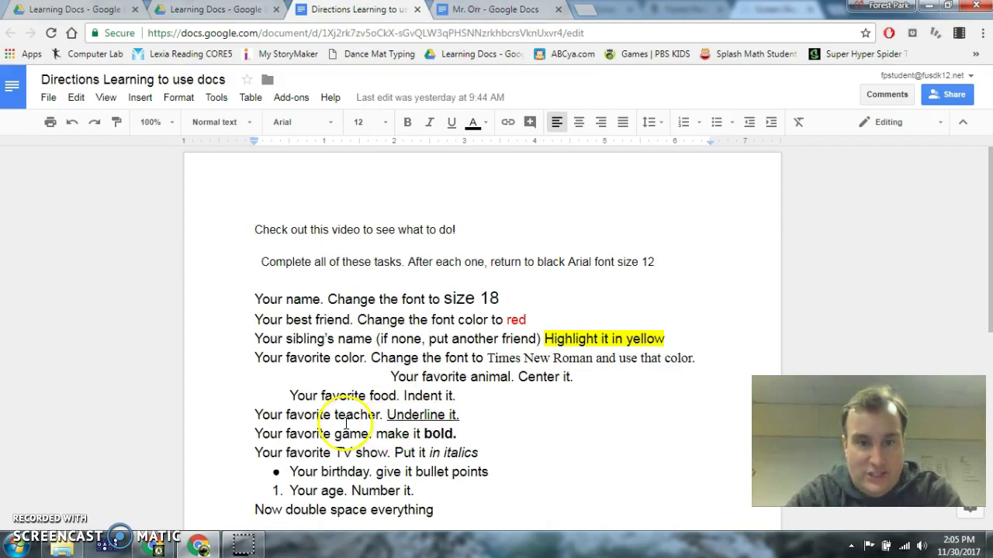
left_click(487, 10)
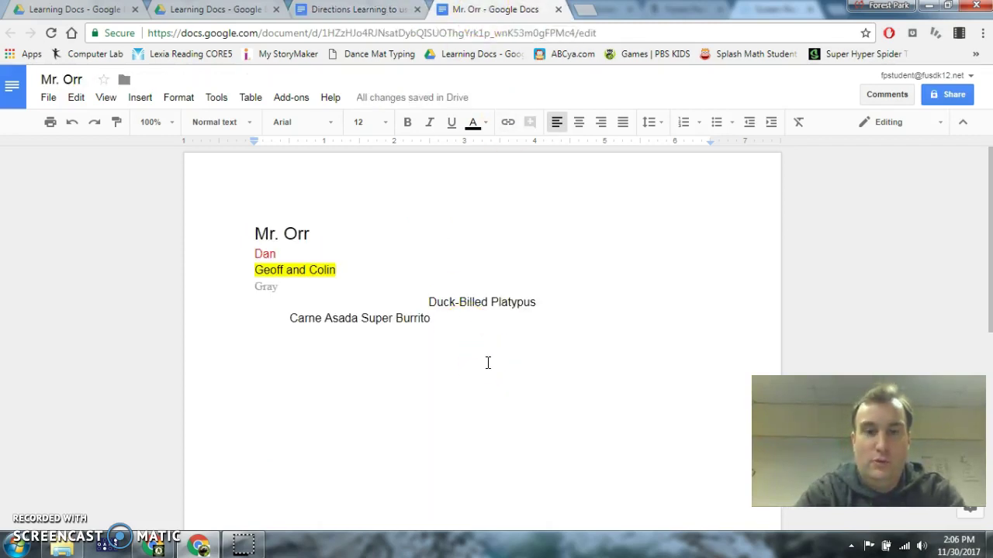
left_click(452, 124)
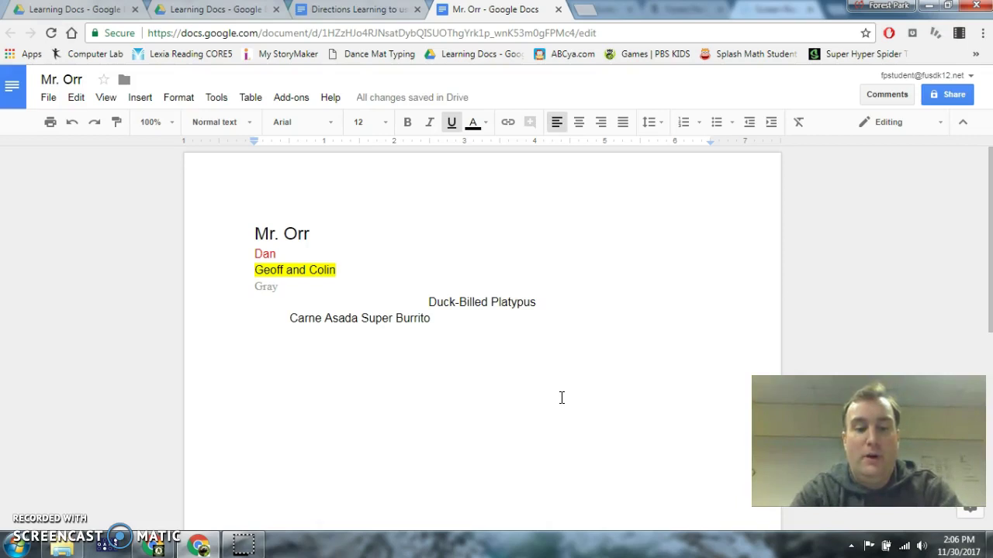
type("MR")
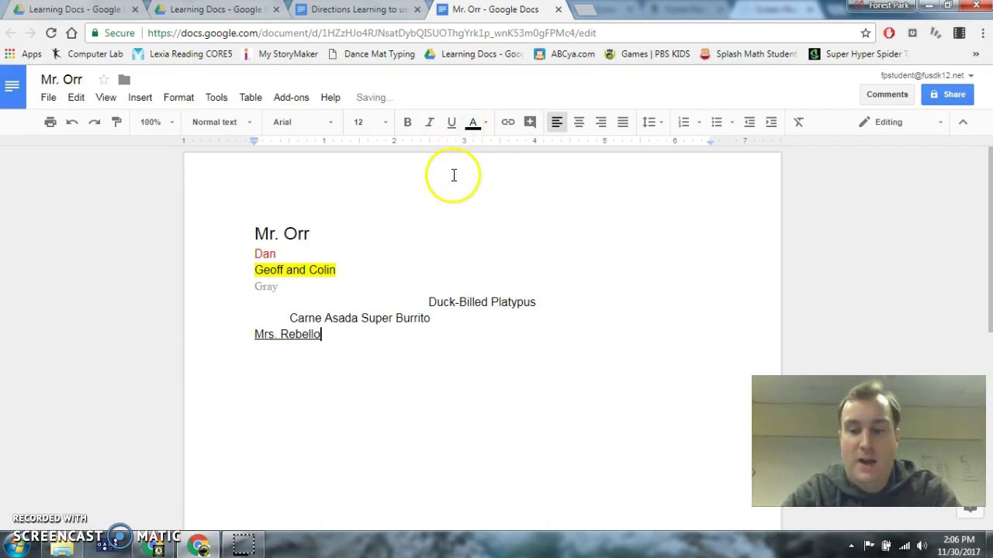
- Check the directions and write "Capture the flag" in bold on the eighth line, followed by a new line
left_click(351, 10)
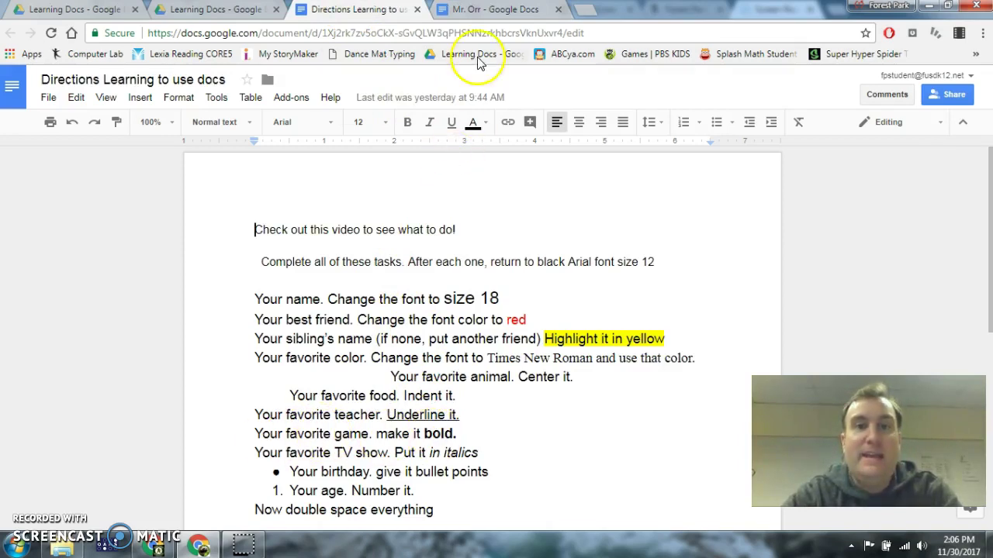
left_click(469, 11)
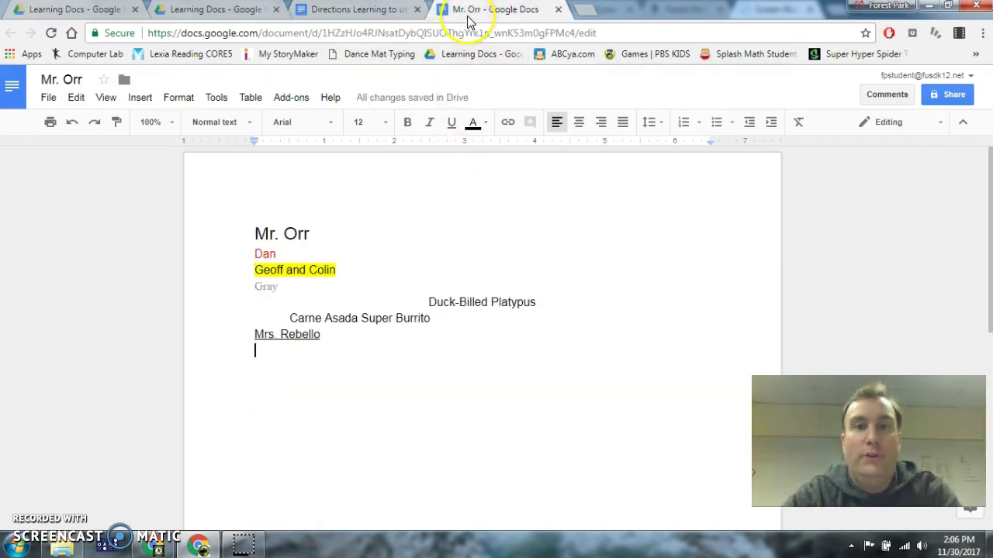
left_click(407, 125)
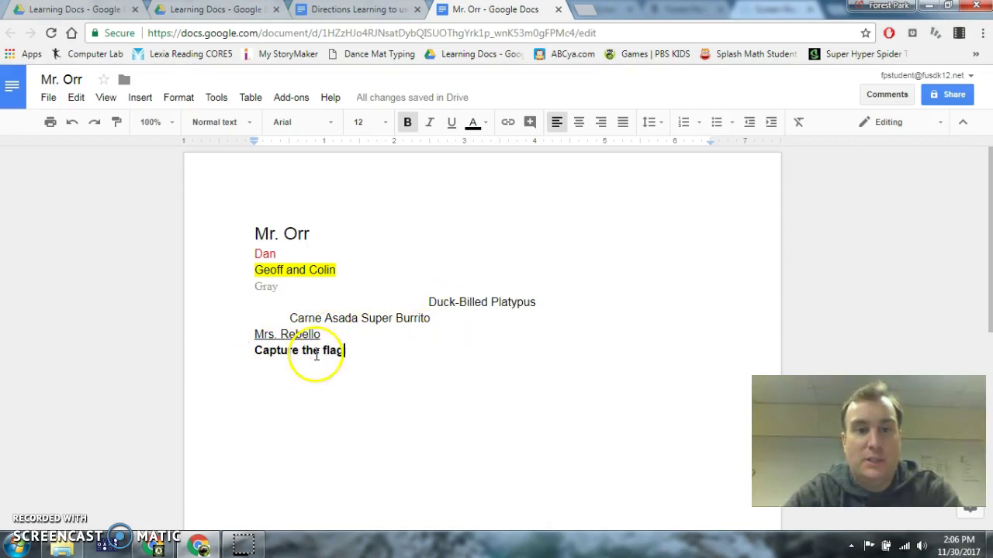
key("Return")
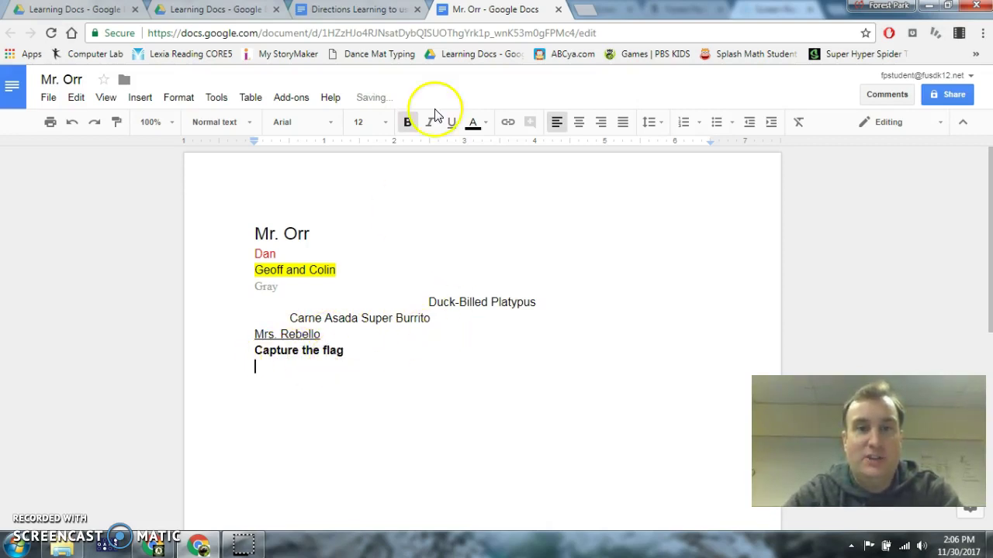
- Check the directions, write "We Bare Bears" in italics on the ninth line, and turn italics off on the line below
left_click(341, 9)
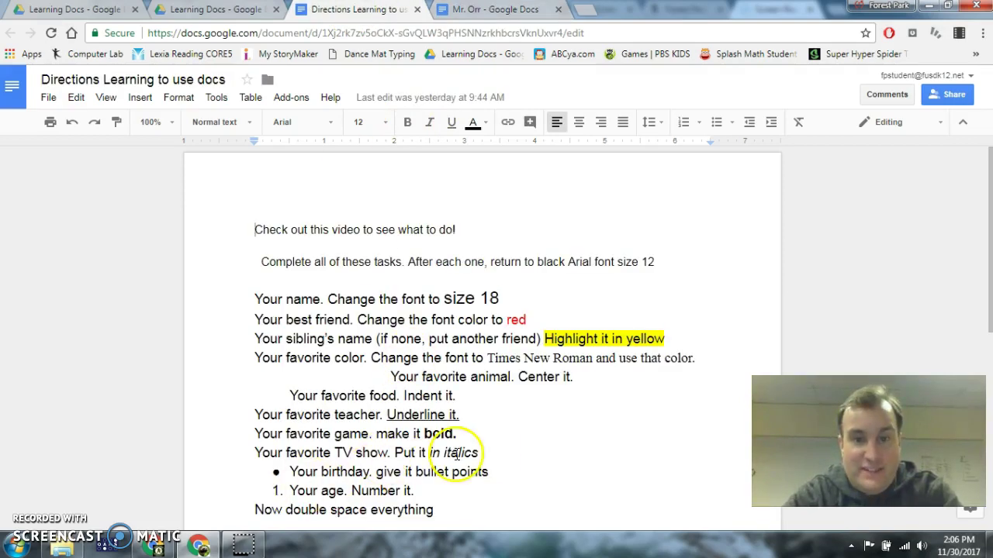
left_click(472, 11)
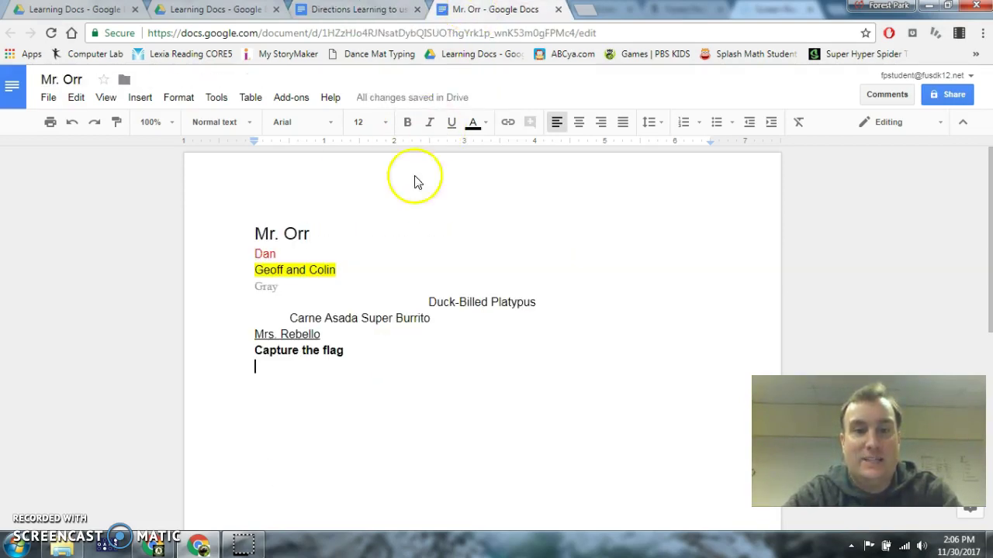
left_click(429, 124)
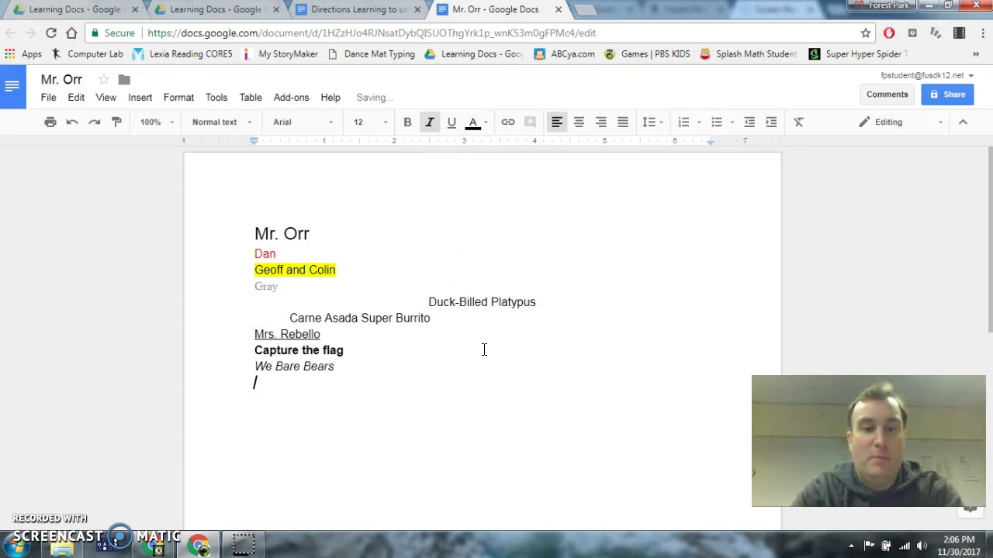
left_click(430, 125)
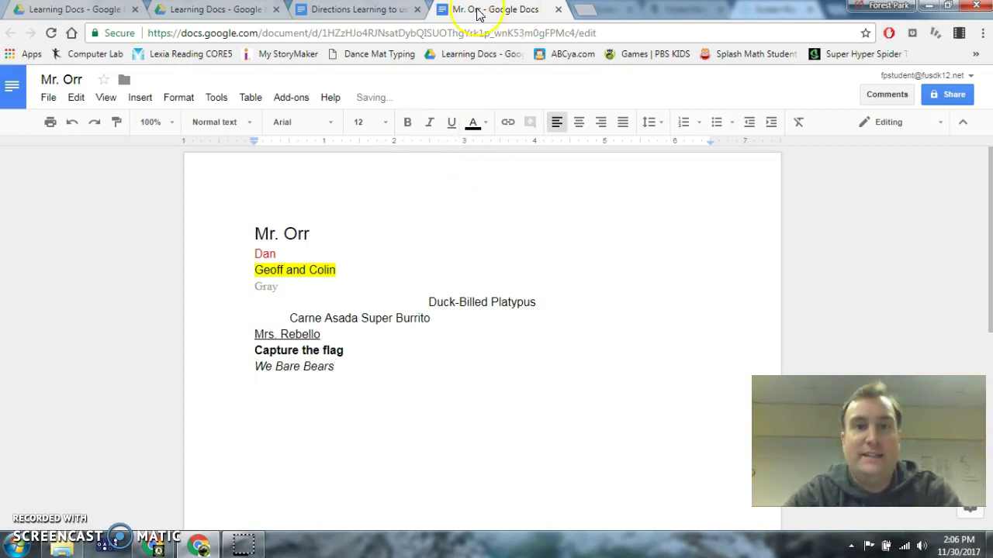
- Check the directions, write the birthday as a bullet point on the tenth line, and end the bulleted list on the line below
left_click(341, 13)
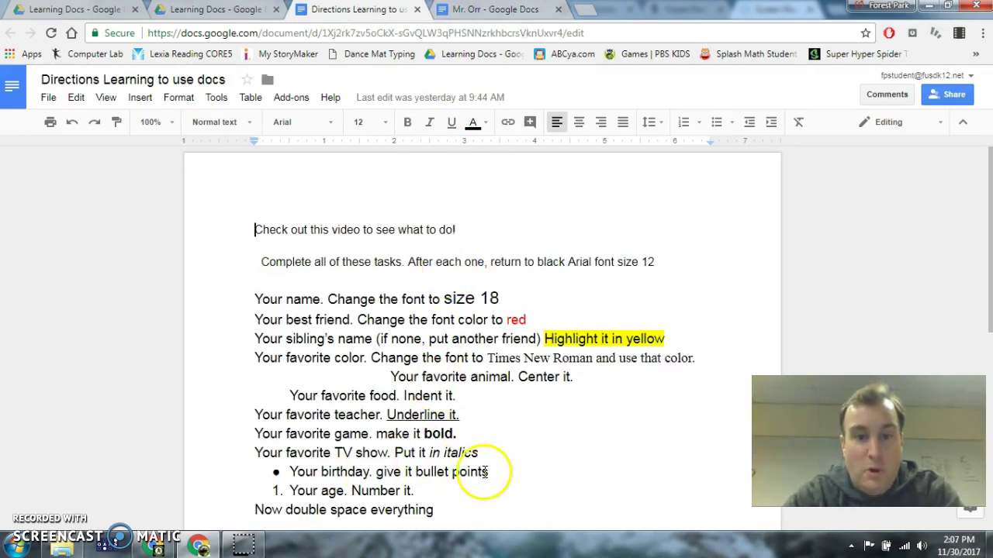
left_click(484, 13)
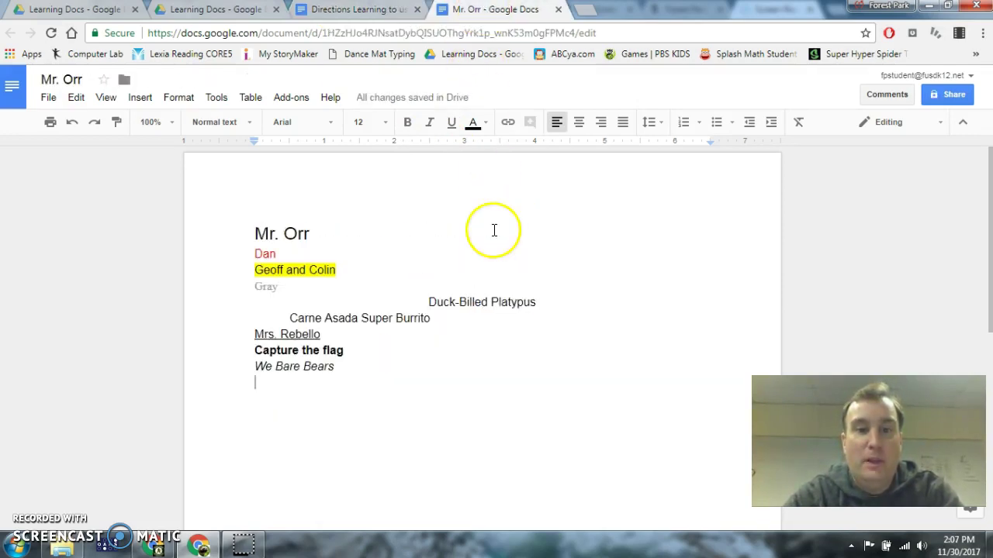
left_click(717, 126)
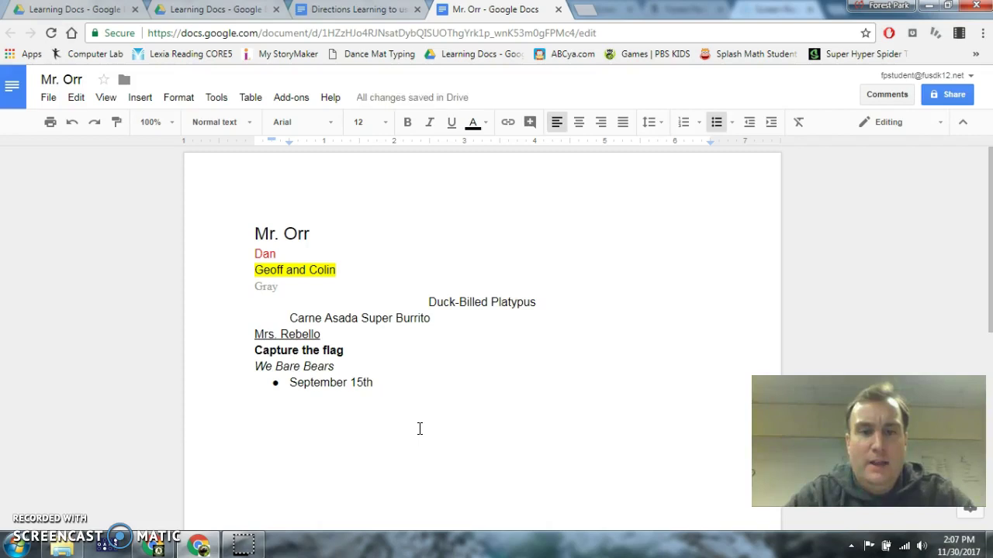
key("Return")
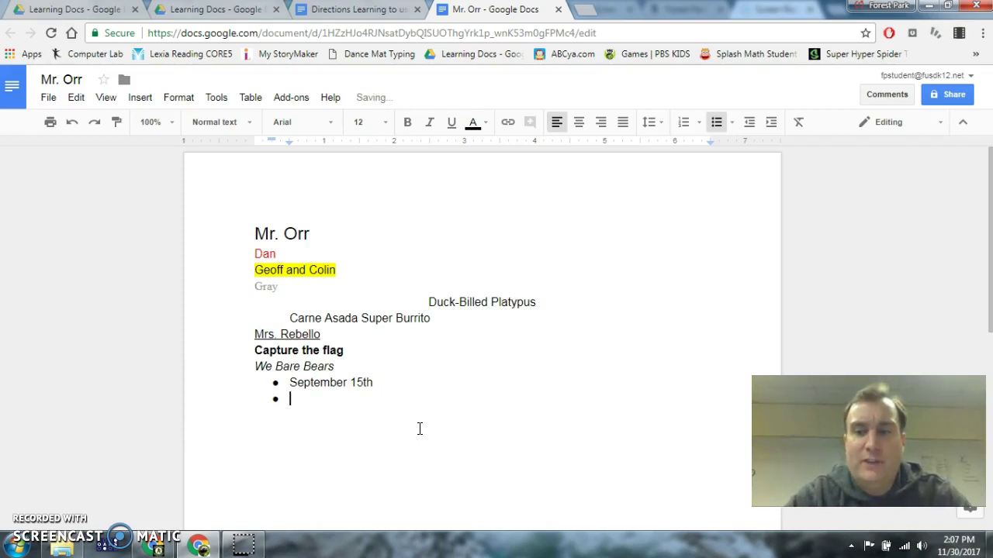
key("Return")
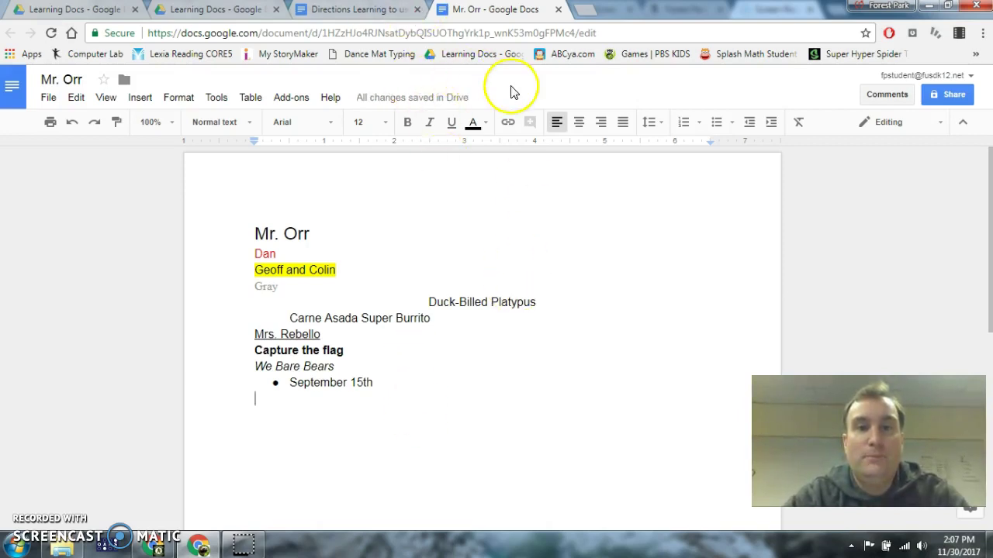
- Write the age 39 as a numbered list item below the birthday, and end the numbered list on the following line
left_click(684, 129)
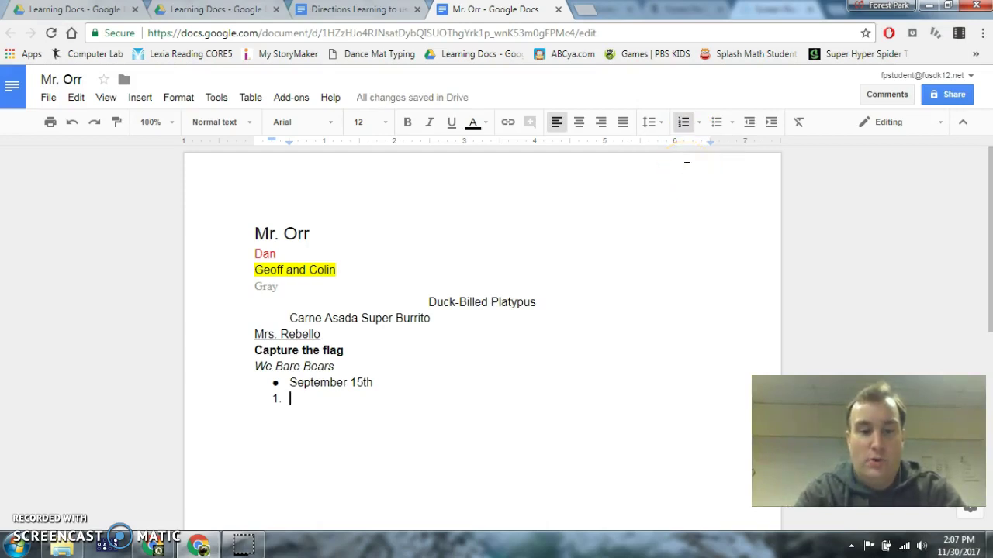
type("39")
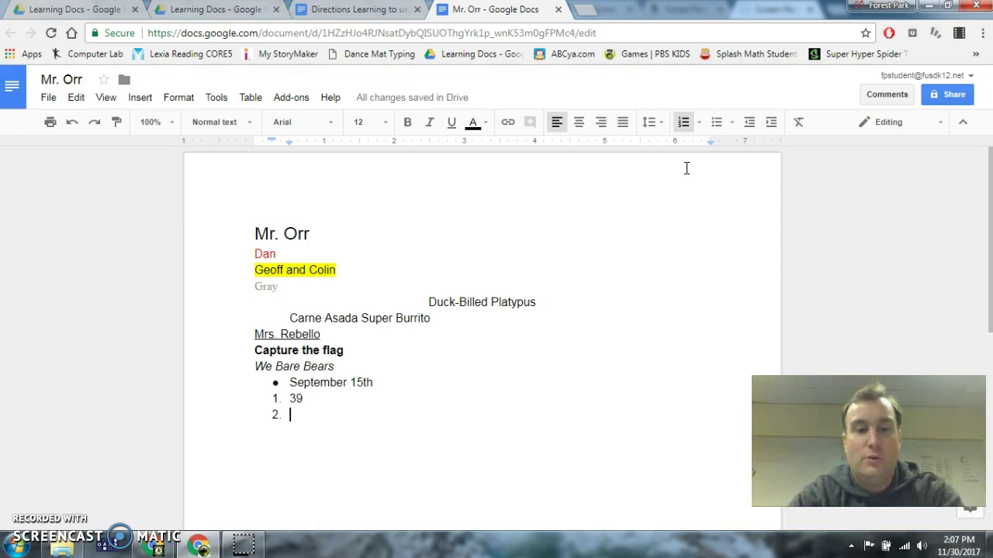
key("Return")
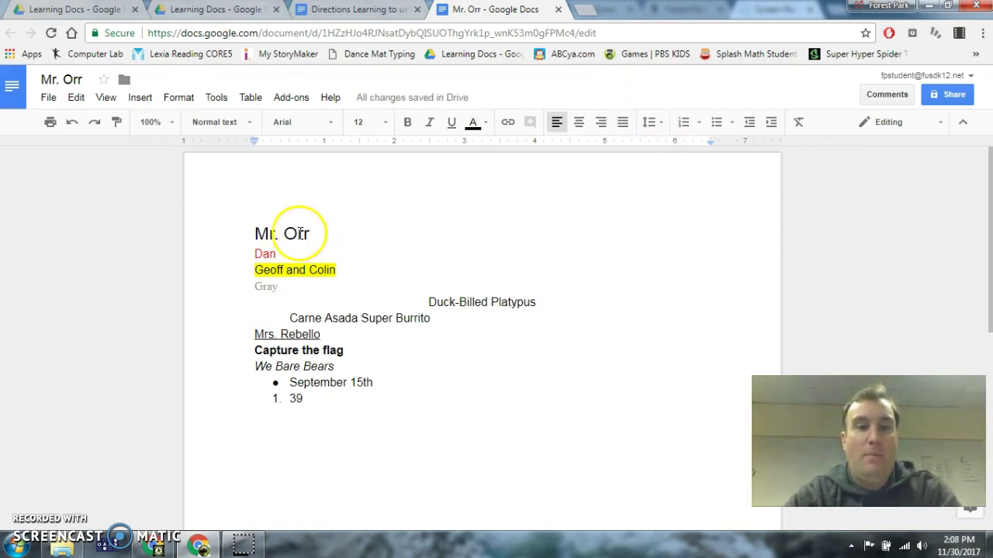
- Check the directions, set the line spacing of the document's entire text to Double, and deselect the text
left_click(380, 10)
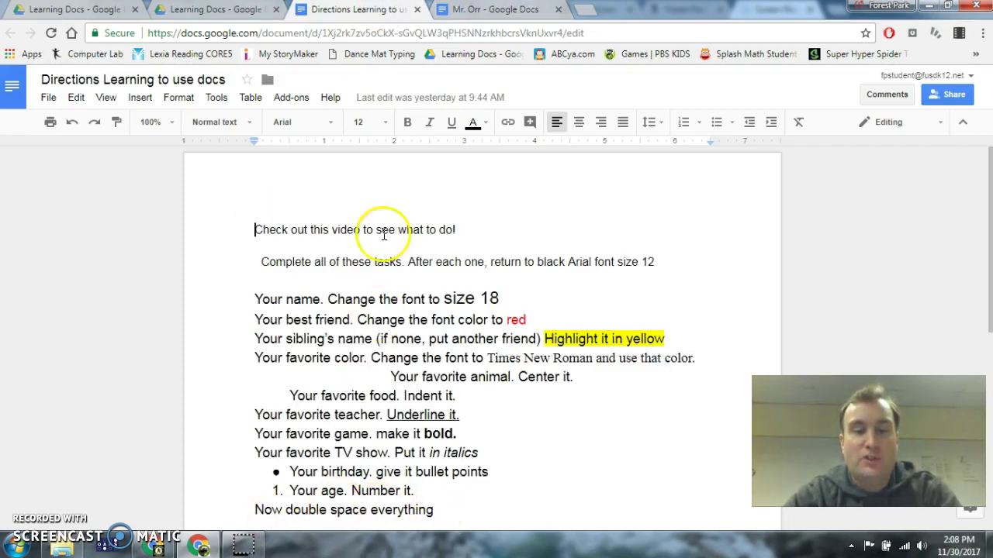
left_click(469, 10)
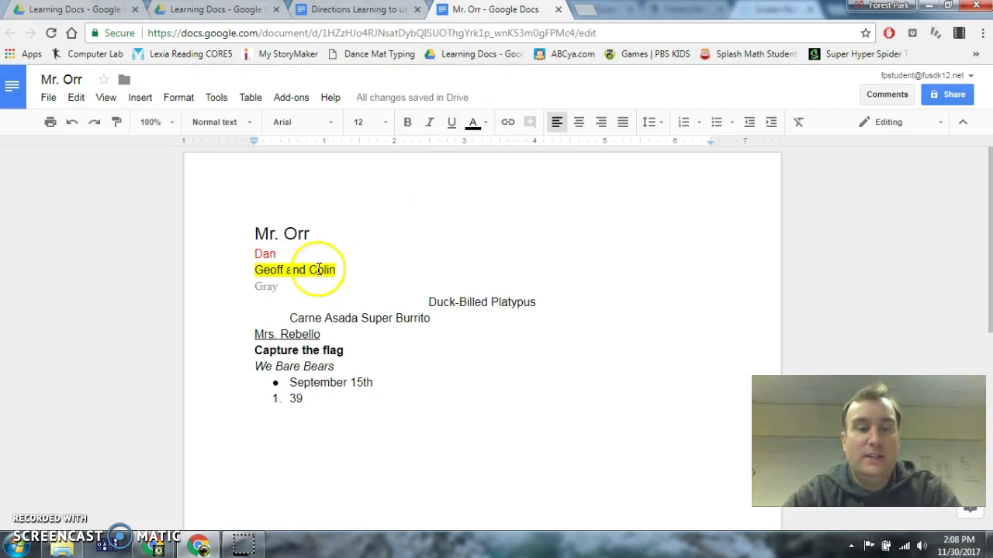
left_click(242, 230)
left_click_drag(241, 229, 348, 414)
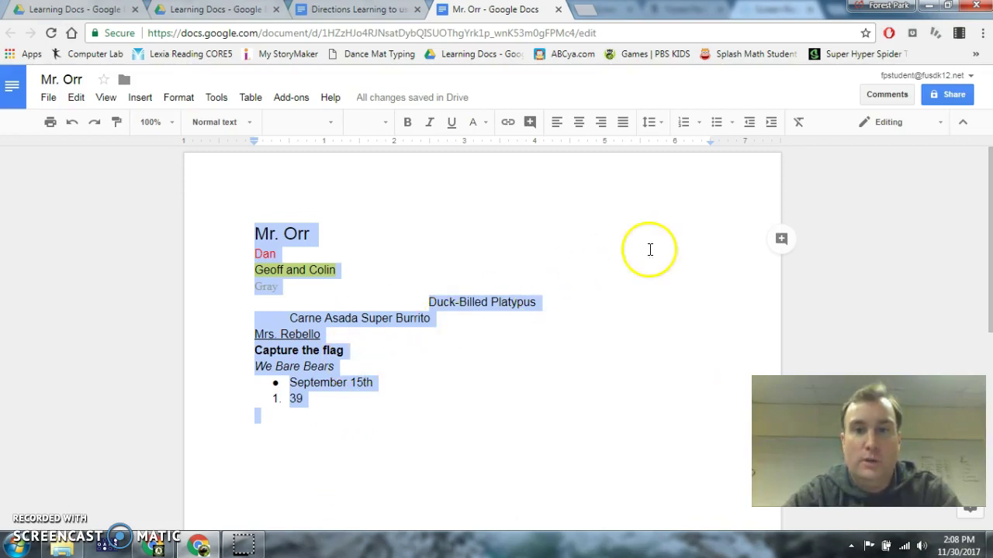
left_click(650, 126)
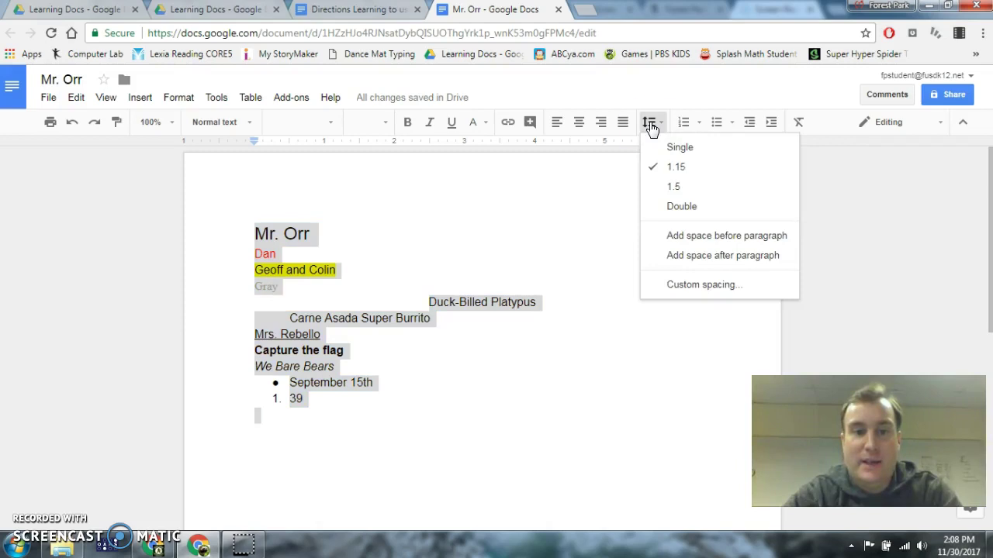
left_click(681, 208)
left_click(539, 286)
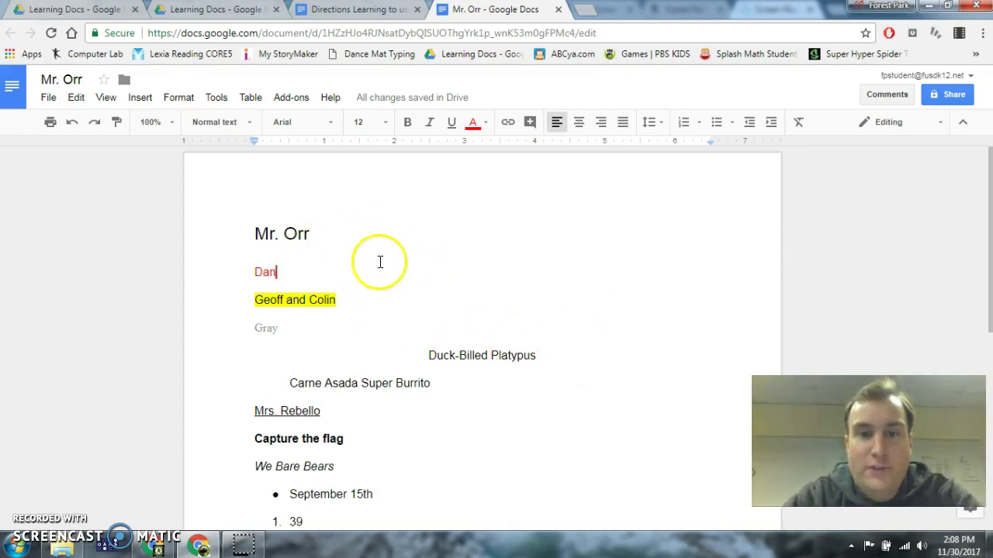
- Review the whole document from the name line to the numbered age line, checking the formatting and line spacing
scroll(469, 277, "down", 1)
scroll(469, 277, "down", 4)
scroll(469, 277, "up", 4)
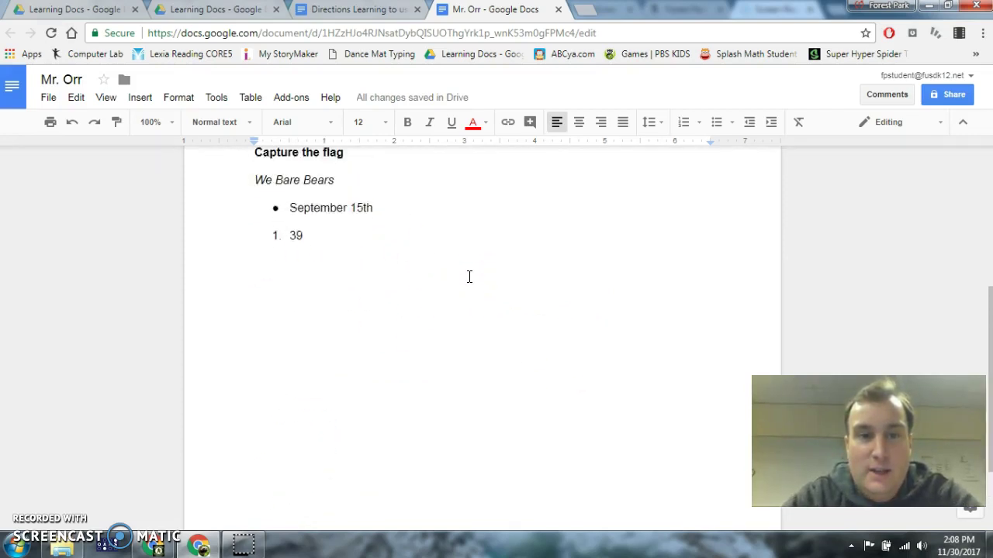
scroll(469, 277, "up", 1)
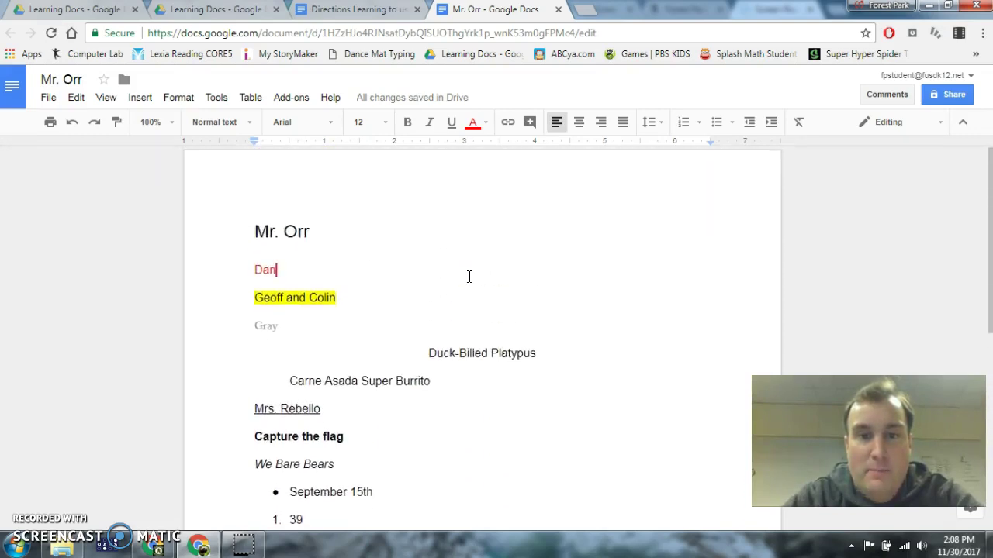
scroll(469, 277, "down", 2)
scroll(470, 277, "up", 2)
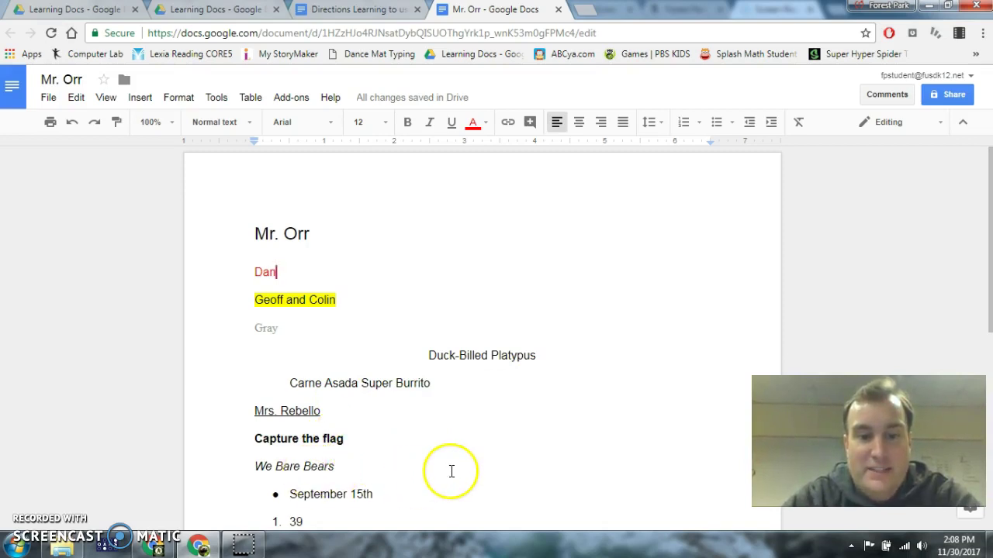
scroll(451, 472, "down", 1)
scroll(451, 472, "up", 1)
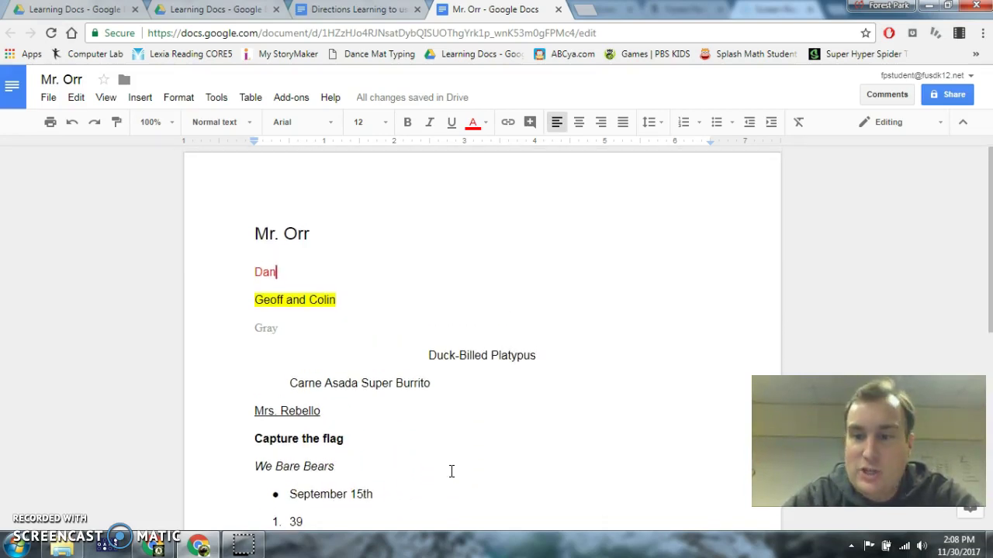
left_click(422, 284)
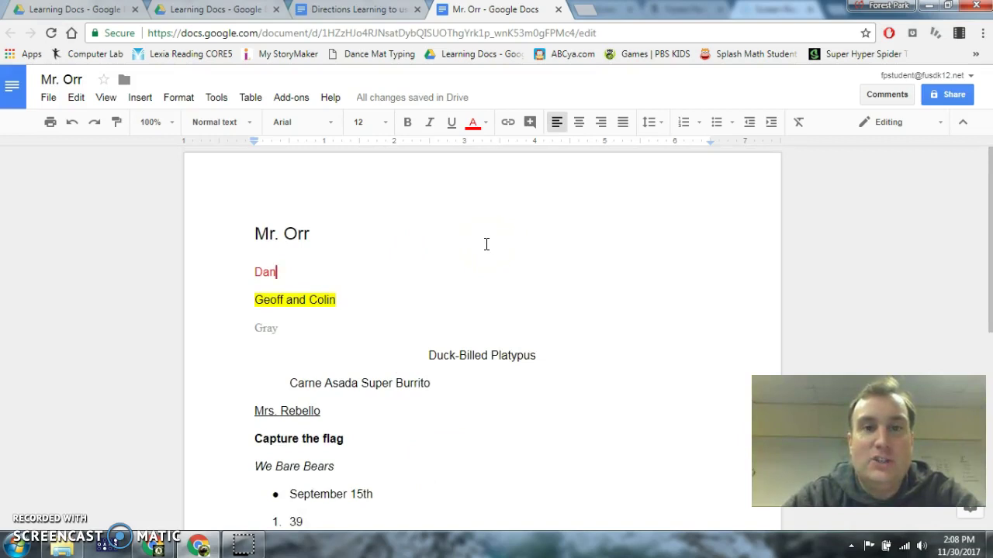